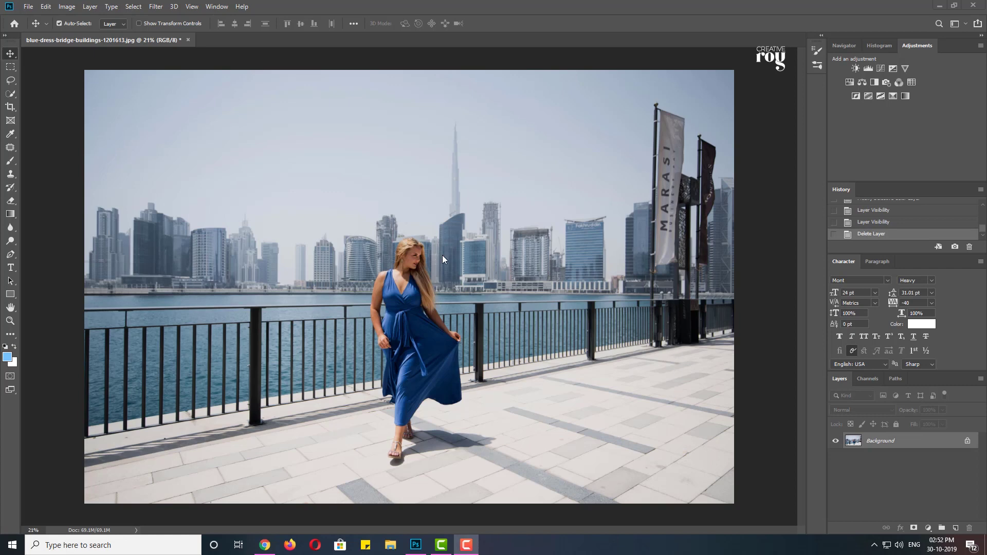
Duplicate the Background layer into a Background copy above the original
click(887, 441)
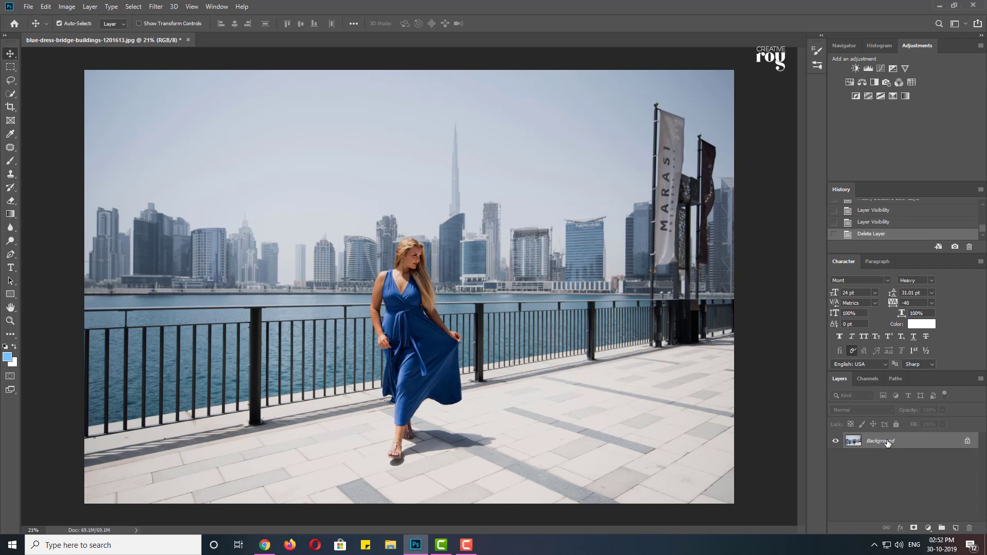
drag(888, 443, 955, 527)
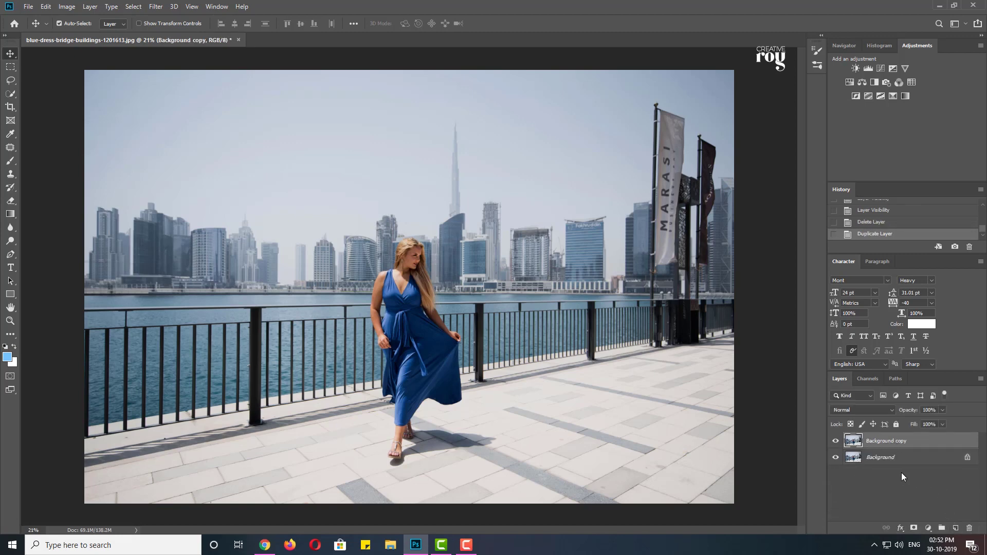
Add a Selective Color layer and adjust the Reds: slightly less cyan, more black
click(928, 529)
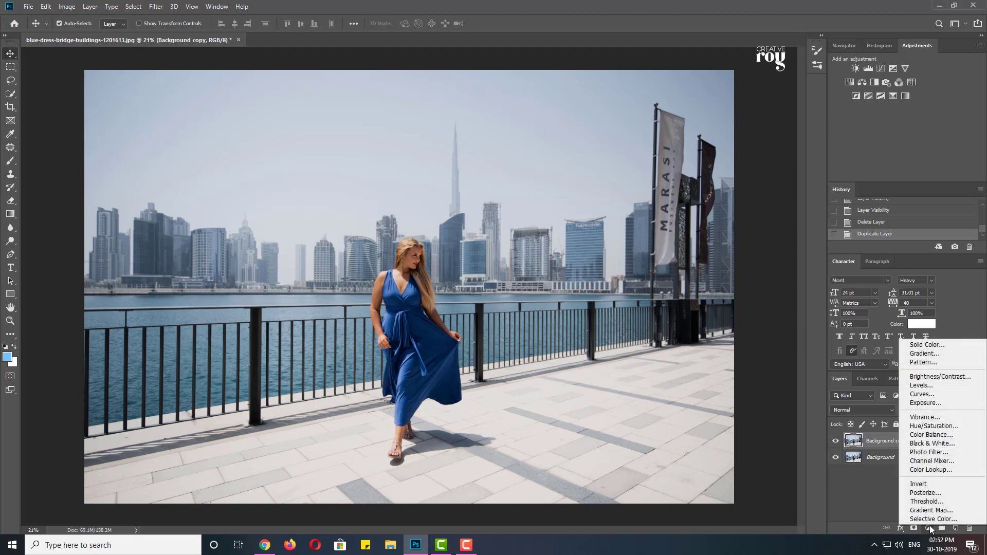
click(932, 519)
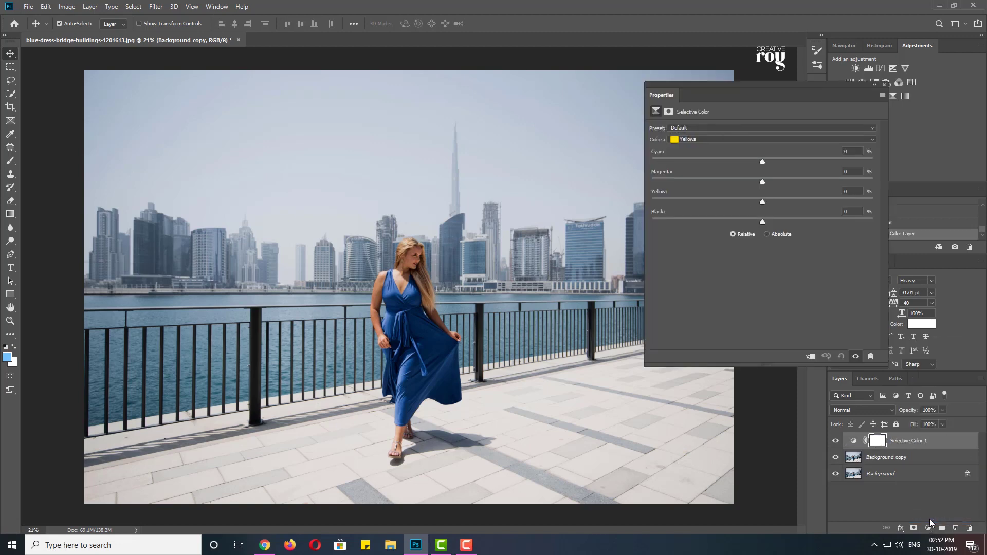
drag(743, 95, 749, 152)
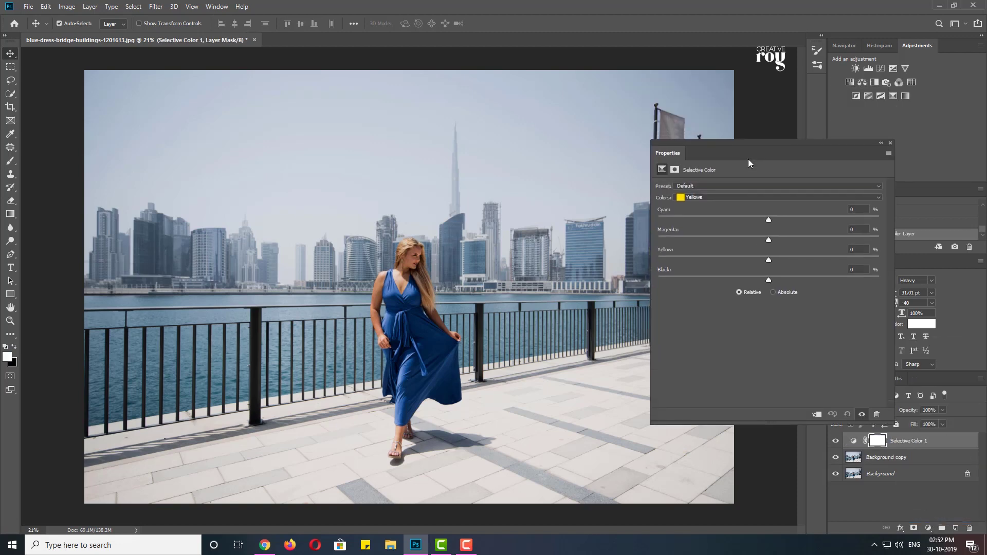
click(750, 198)
click(727, 207)
drag(769, 220, 760, 221)
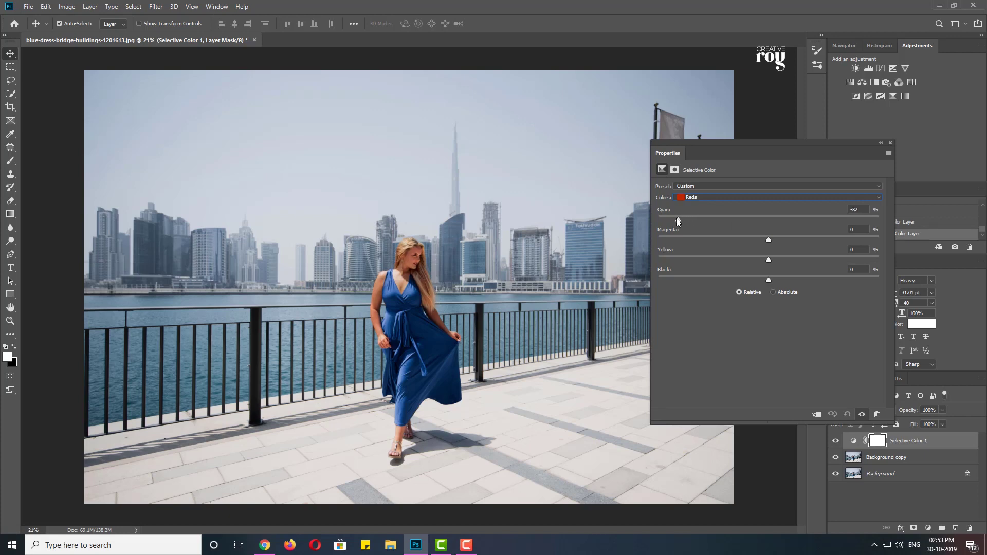
drag(681, 222, 688, 221)
drag(768, 281, 782, 281)
In the Yellows range, add cyan and add yellow
click(751, 197)
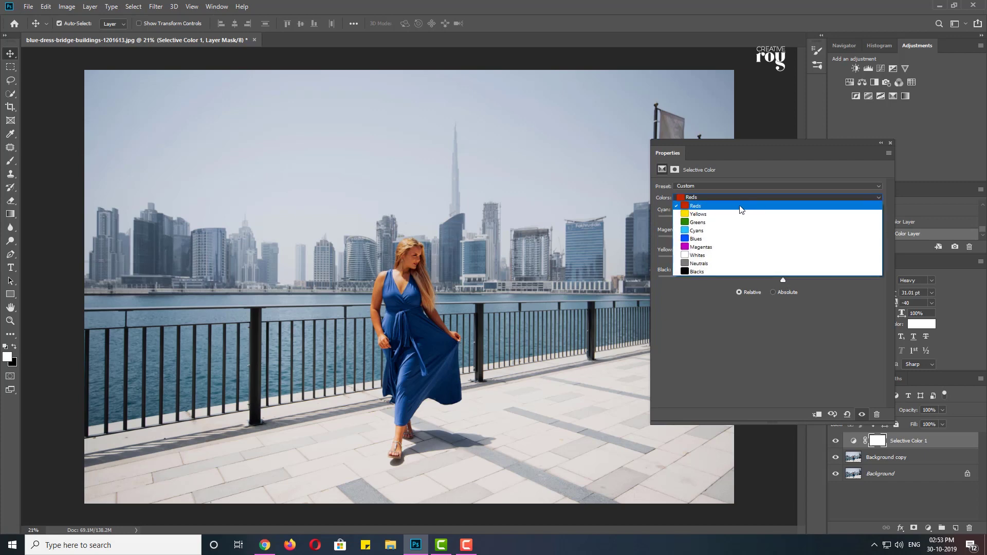
click(716, 214)
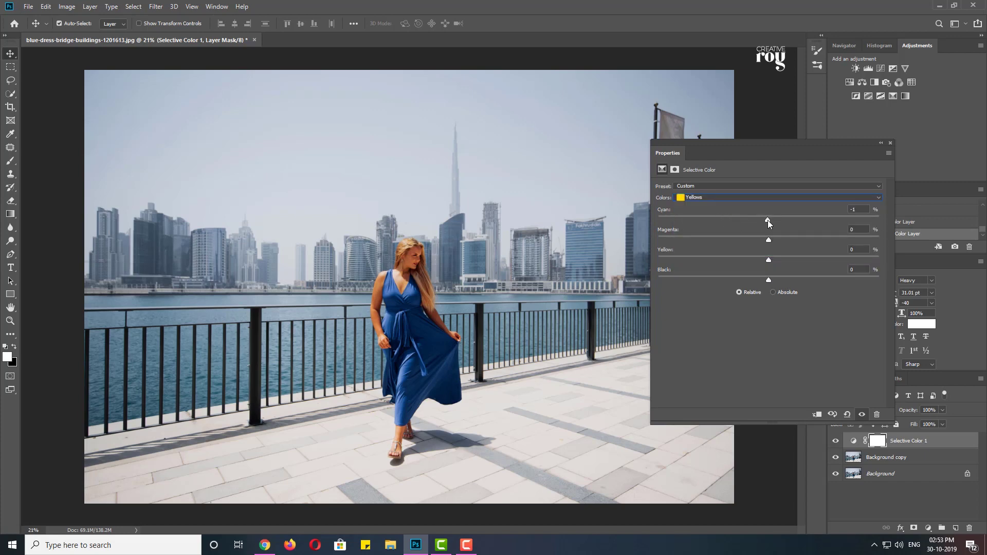
drag(768, 220, 783, 220)
mouse_move(745, 240)
mouse_down()
mouse_move(779, 261)
mouse_move(853, 261)
mouse_move(842, 261)
mouse_up()
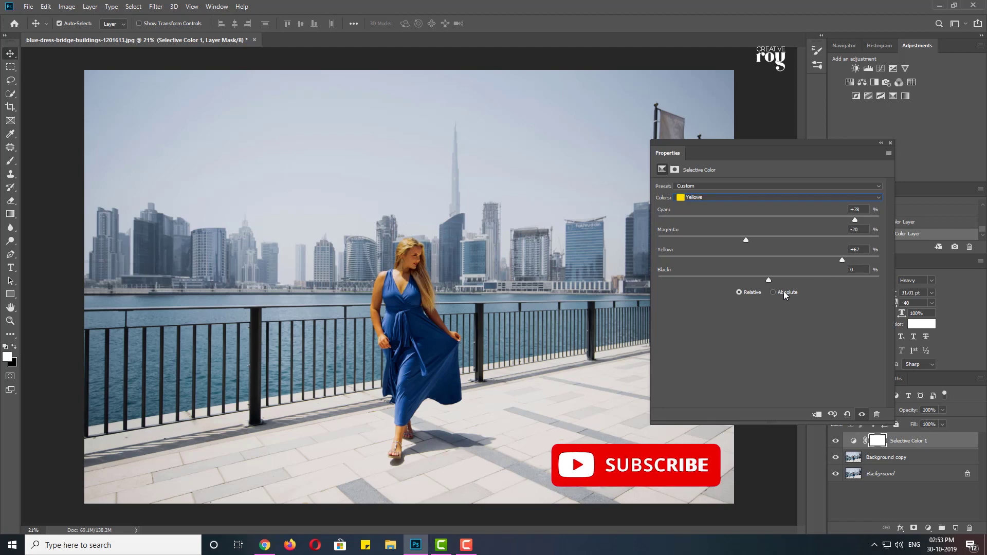
In the Cyans range, nudge cyan up, remove black and add magenta
click(726, 200)
click(726, 232)
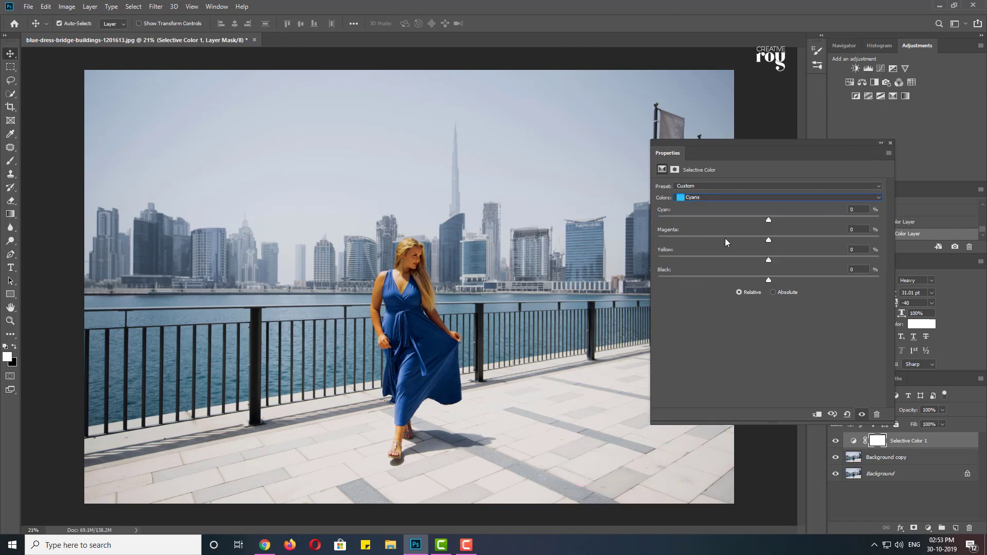
click(771, 220)
mouse_move(691, 271)
mouse_down()
mouse_move(657, 269)
mouse_move(798, 279)
mouse_up()
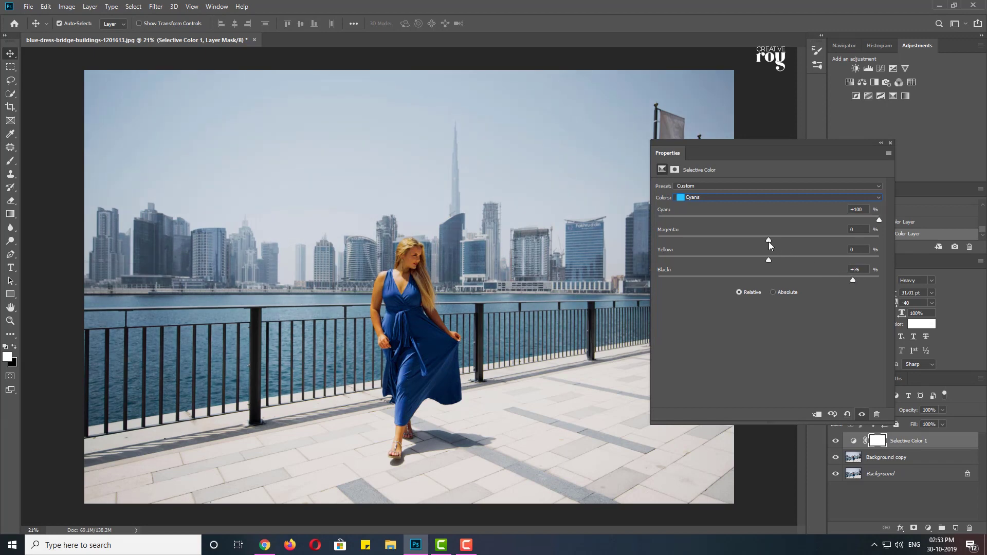
drag(768, 240, 797, 240)
Toggle Selective Color 1 off and on twice to compare before and after
click(881, 146)
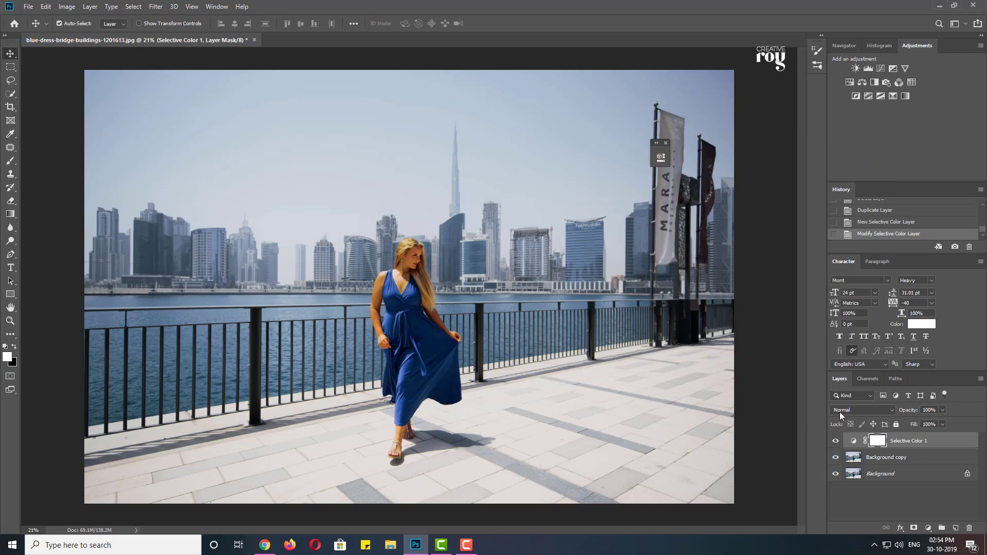
click(836, 441)
click(835, 441)
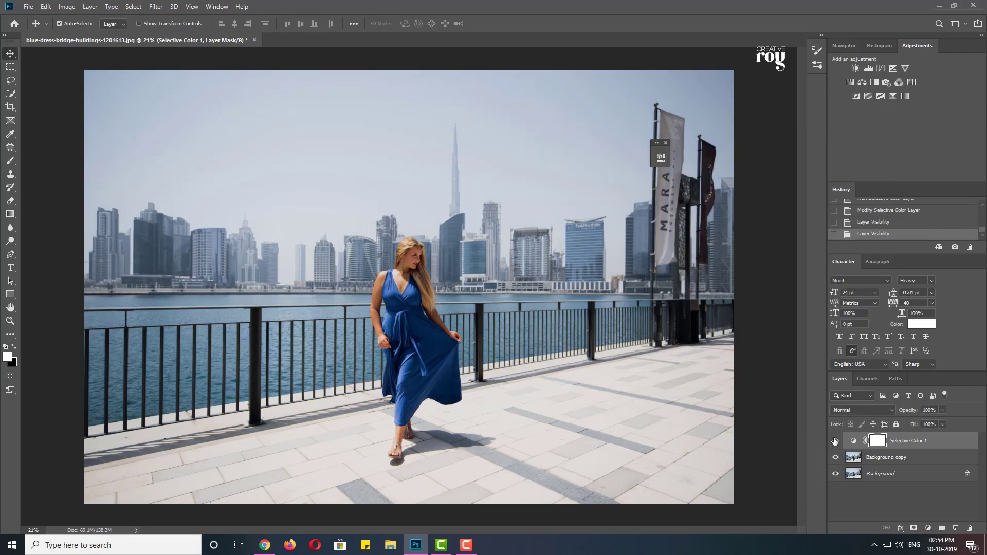
click(835, 441)
click(835, 441)
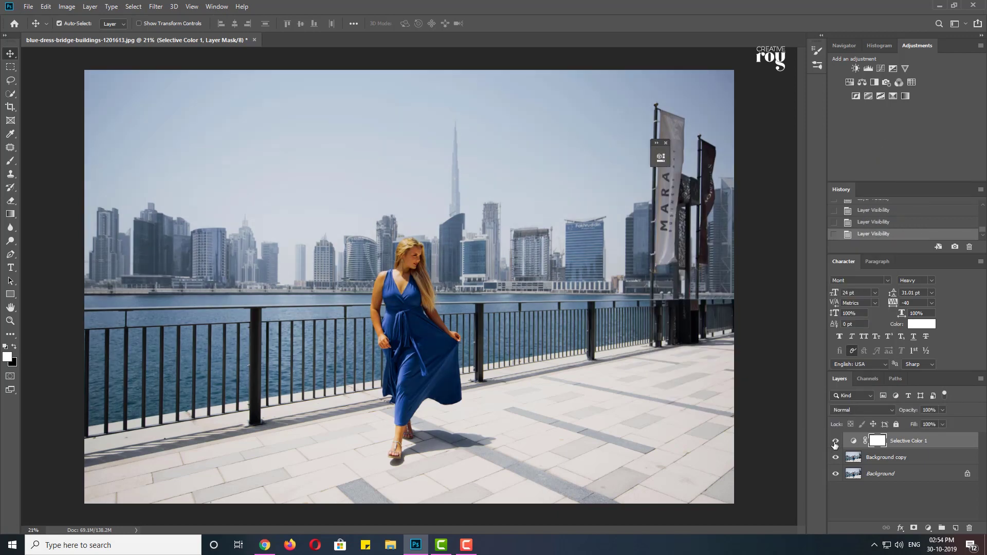
click(928, 529)
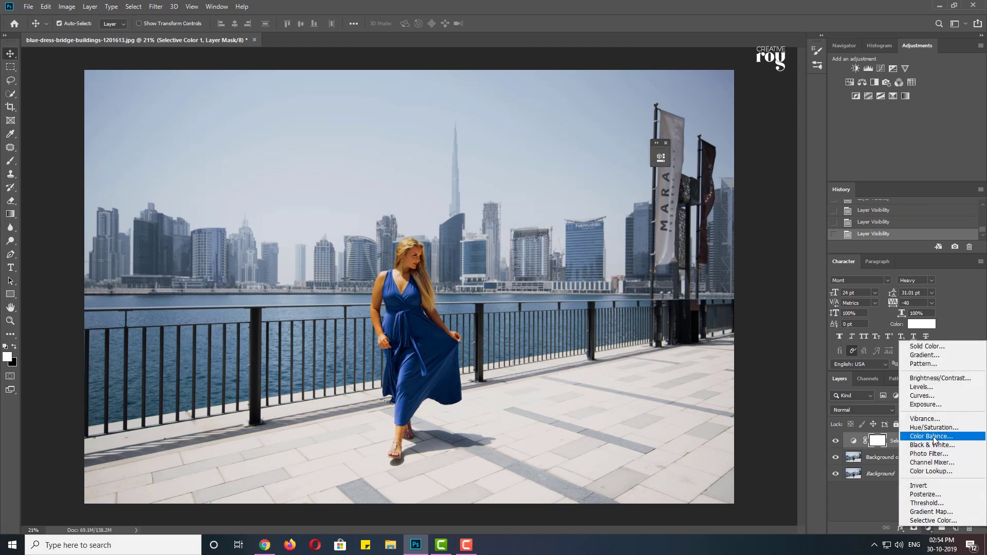
Add a Vibrance layer with Vibrance and Saturation both set to +7
click(936, 419)
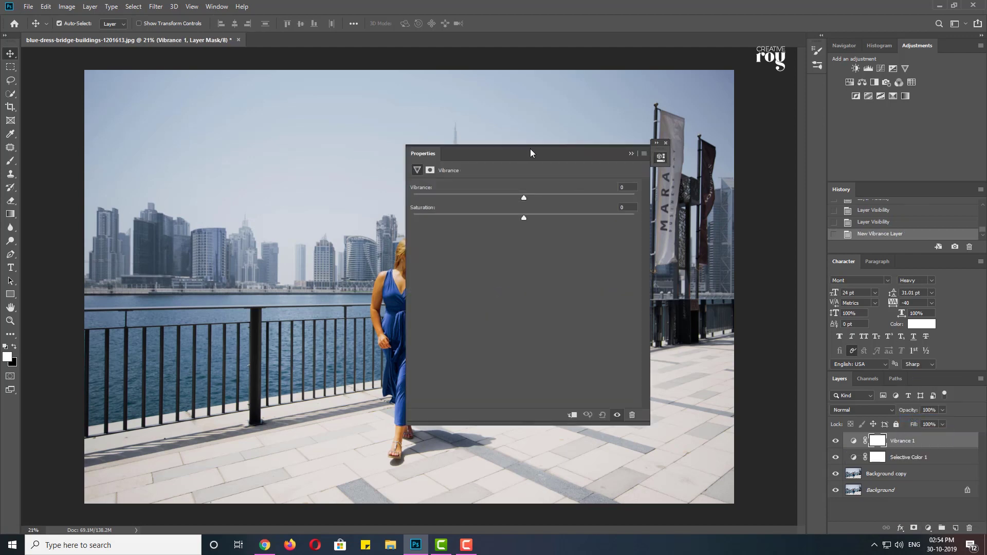
drag(529, 149, 785, 138)
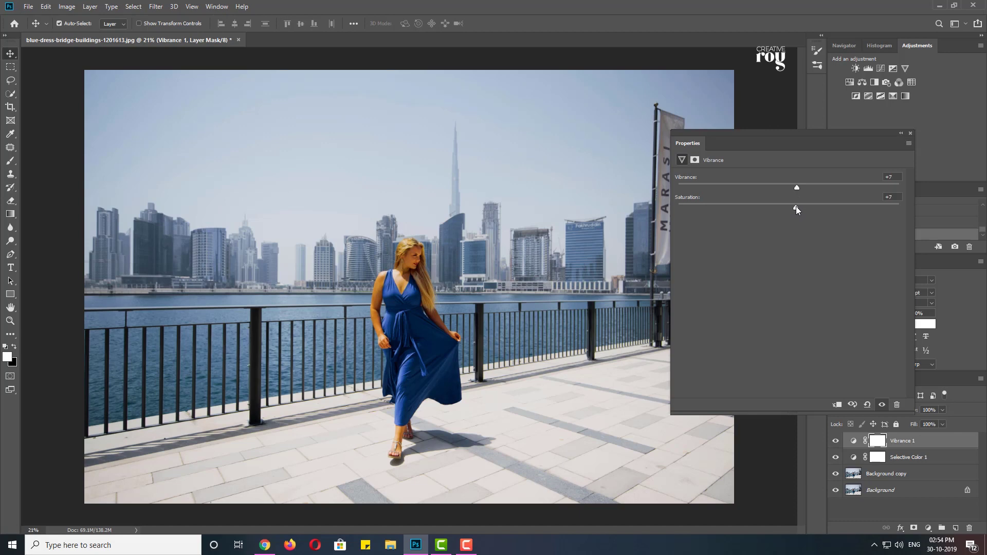
click(900, 135)
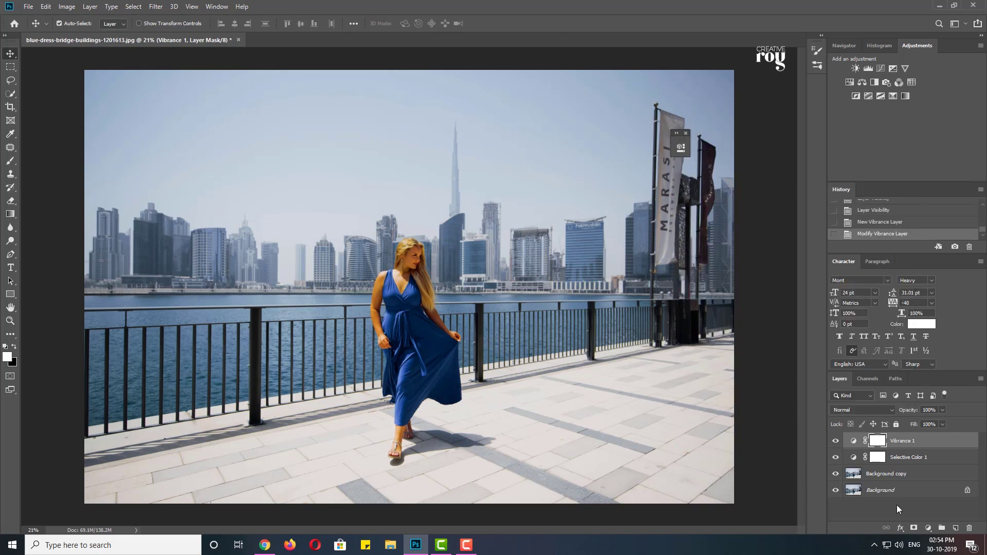
click(928, 528)
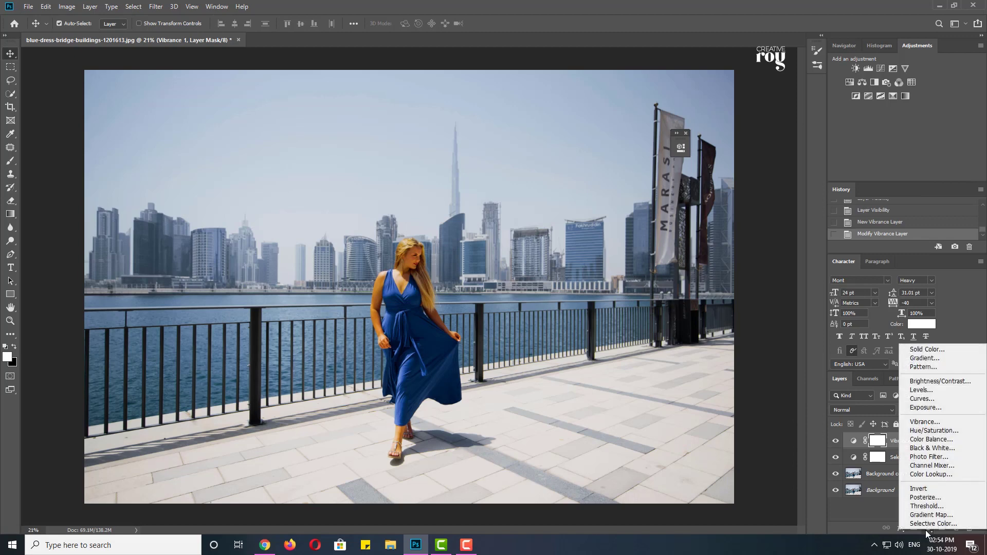
Add a Hue/Saturation layer with Yellows saturation -34 and lightness +37
click(921, 431)
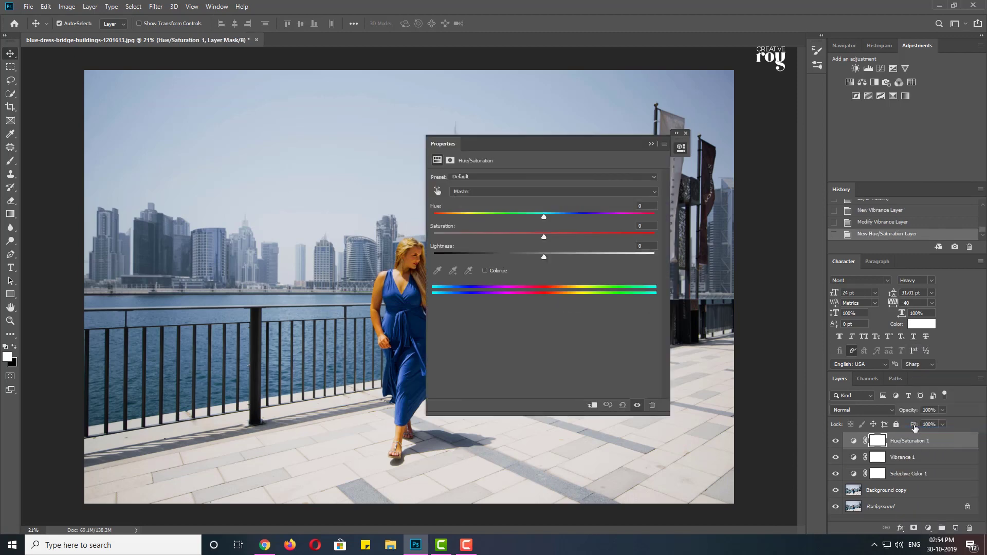
drag(573, 147, 828, 104)
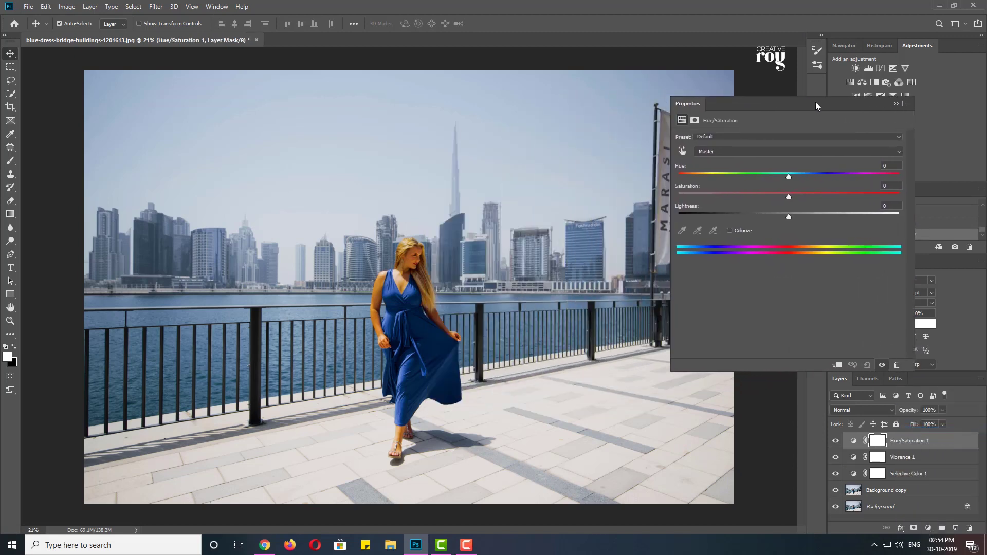
drag(827, 100, 819, 75)
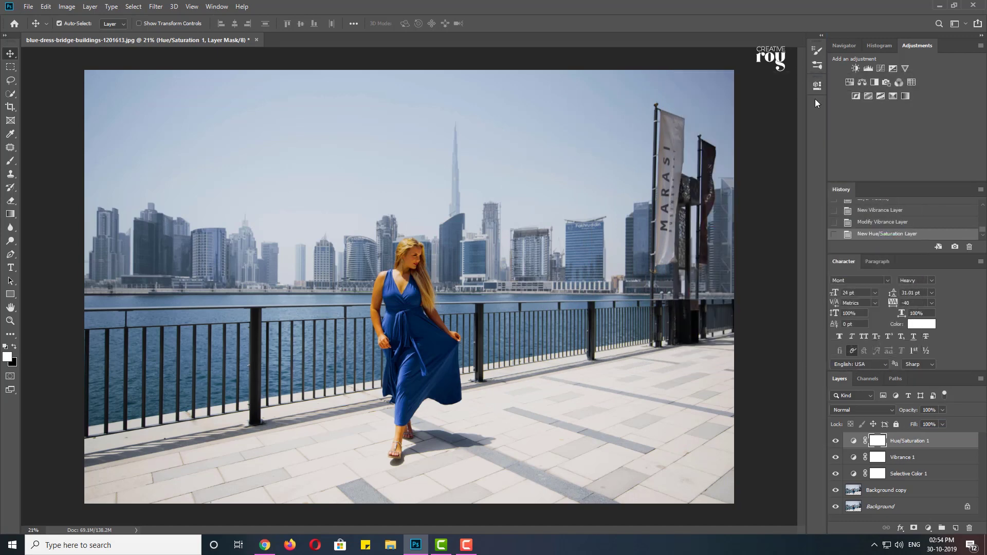
click(817, 86)
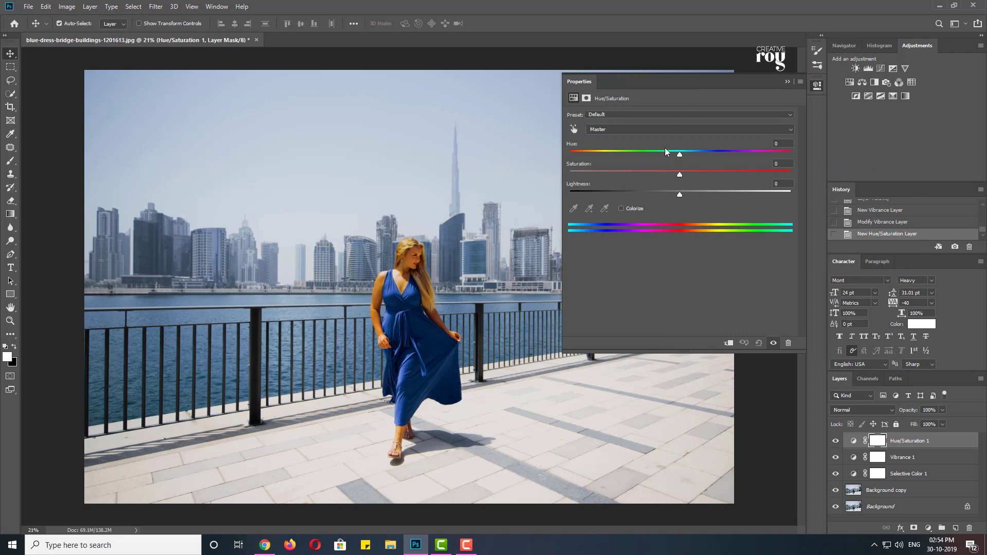
click(661, 130)
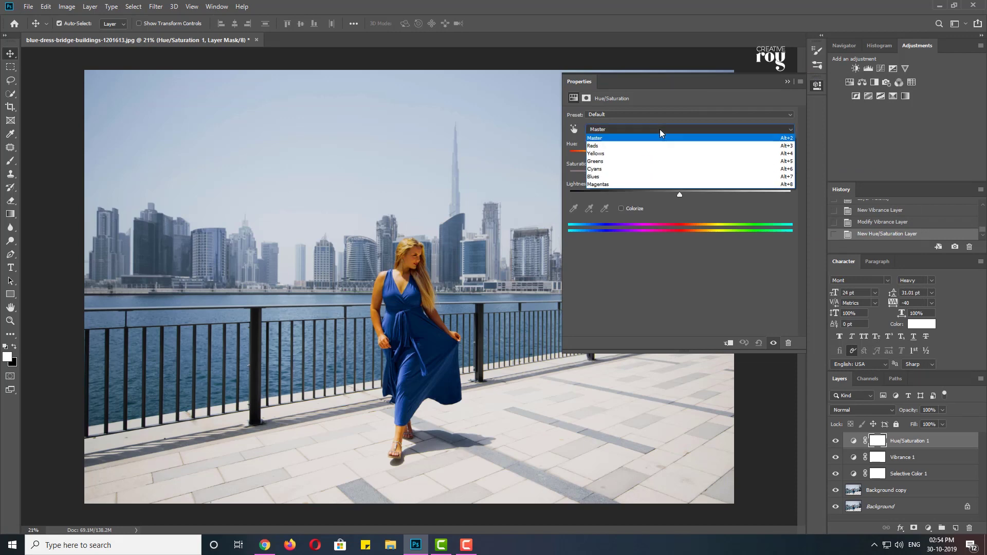
click(631, 153)
drag(677, 173, 668, 173)
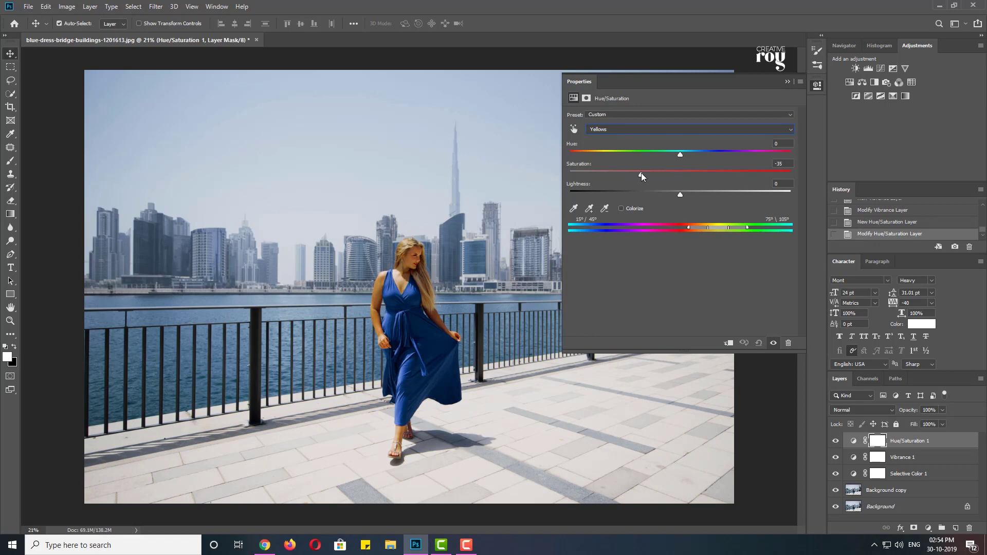
drag(681, 196, 708, 196)
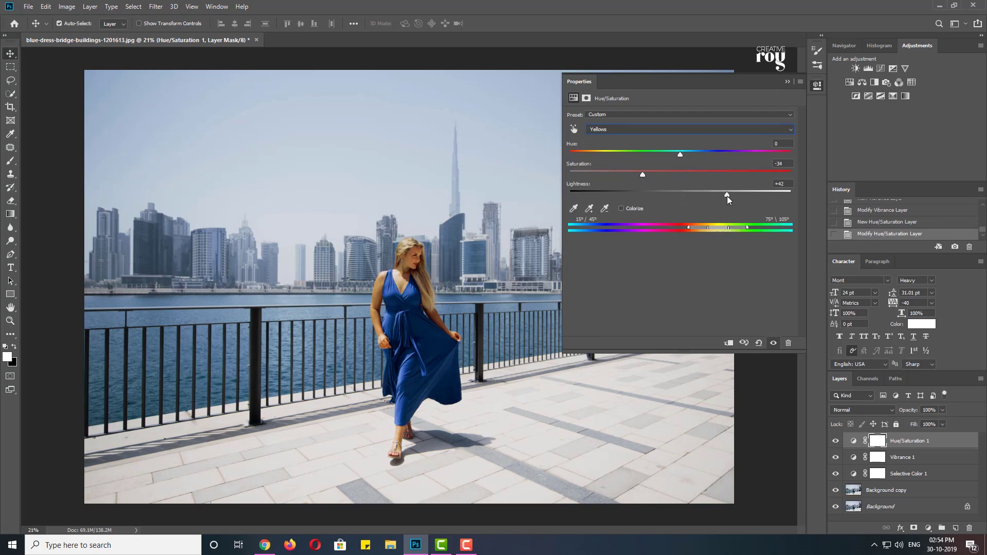
Boost Reds saturation, then set Cyans saturation +35 and hue +4
click(670, 132)
click(642, 147)
drag(686, 172, 697, 172)
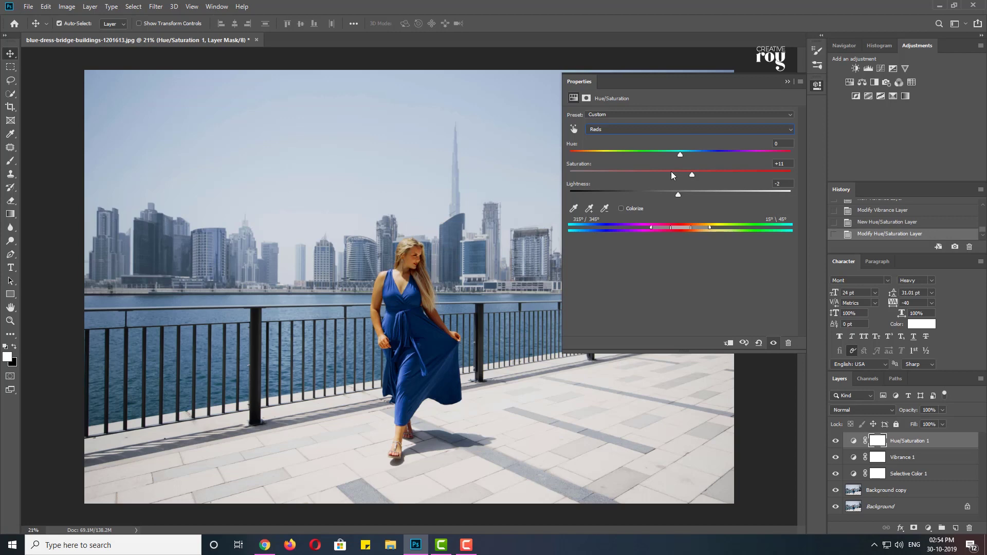
click(663, 130)
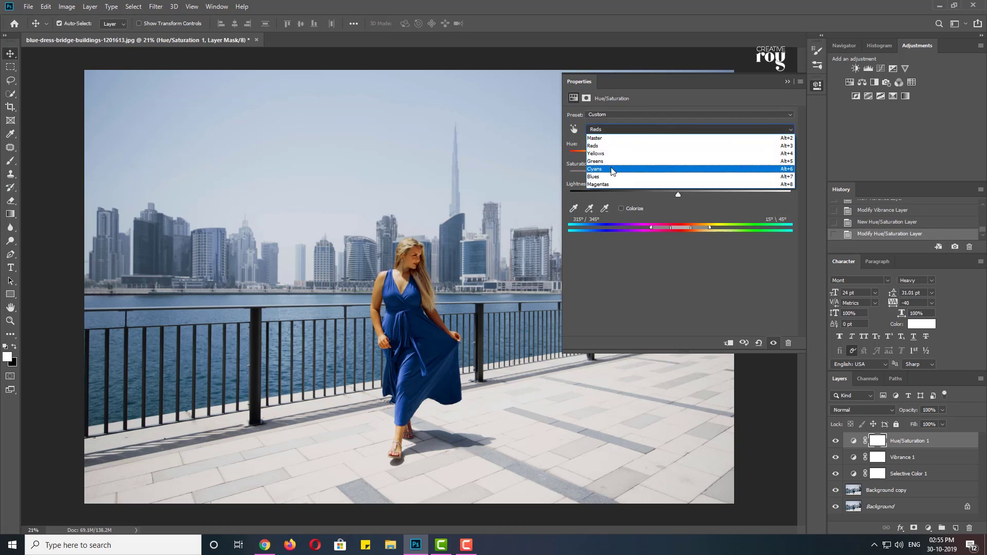
click(617, 168)
drag(681, 176, 721, 178)
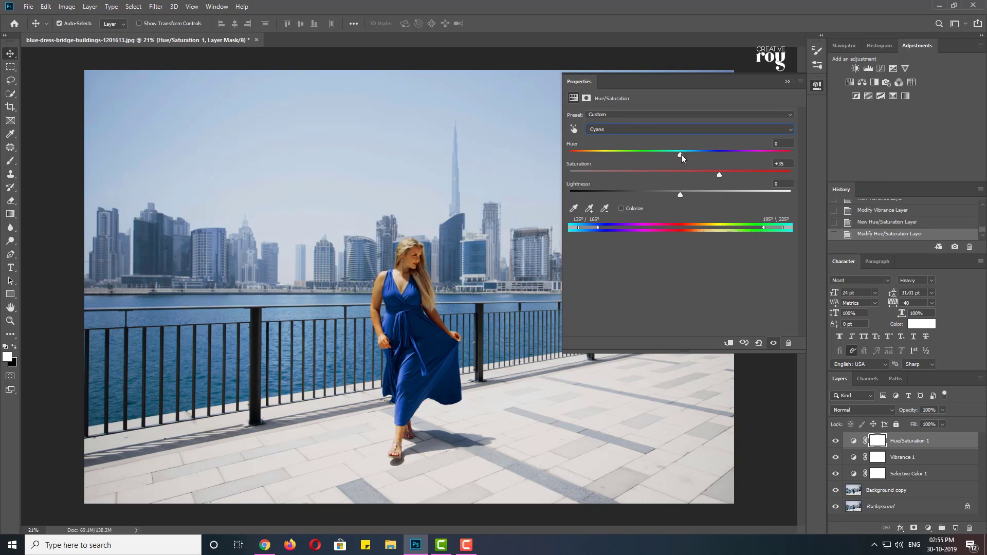
drag(679, 155, 684, 155)
Toggle the Hue/Saturation layer off and on to compare
click(787, 81)
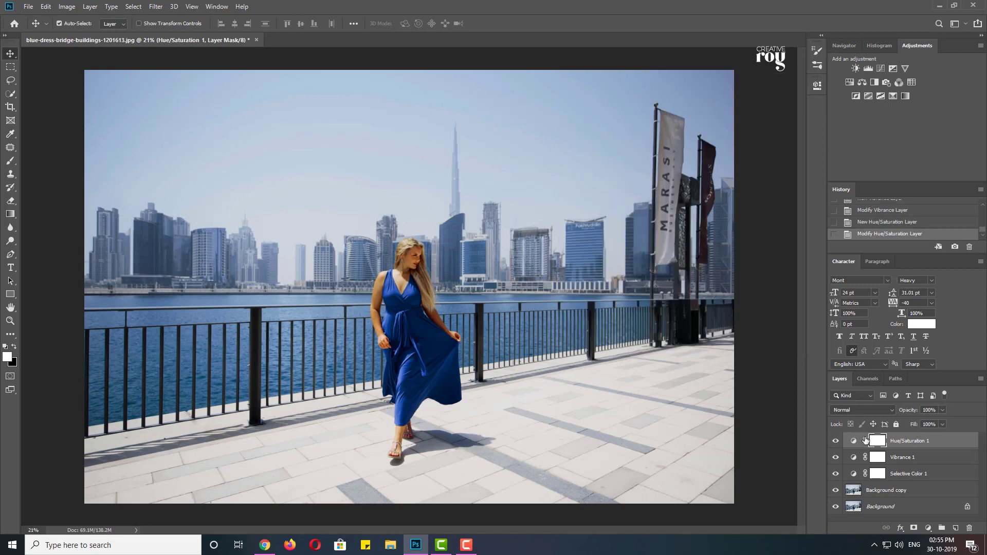
click(835, 441)
click(835, 441)
click(929, 529)
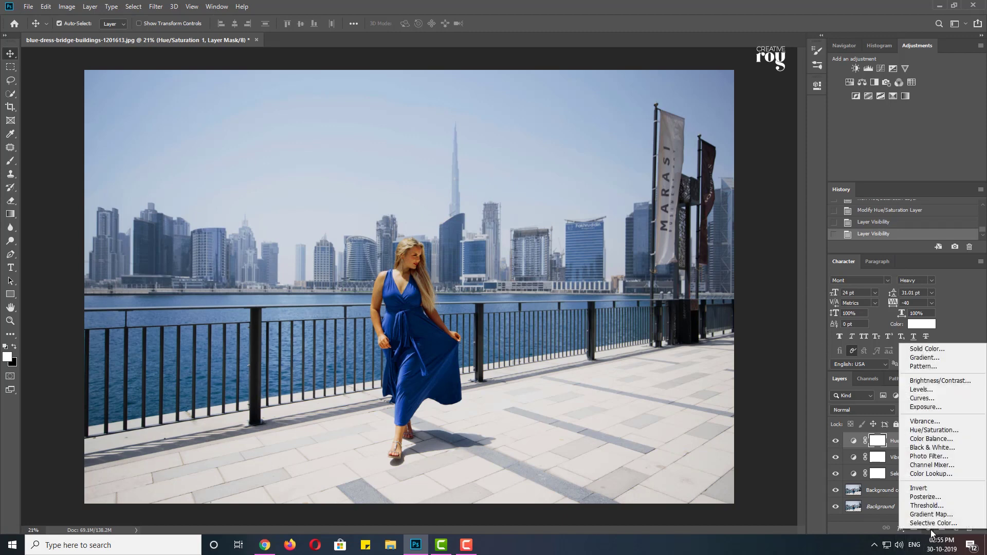
Add a Color Balance layer with Shadows Cyan/Red +15 and Yellow/Blue +15
click(937, 440)
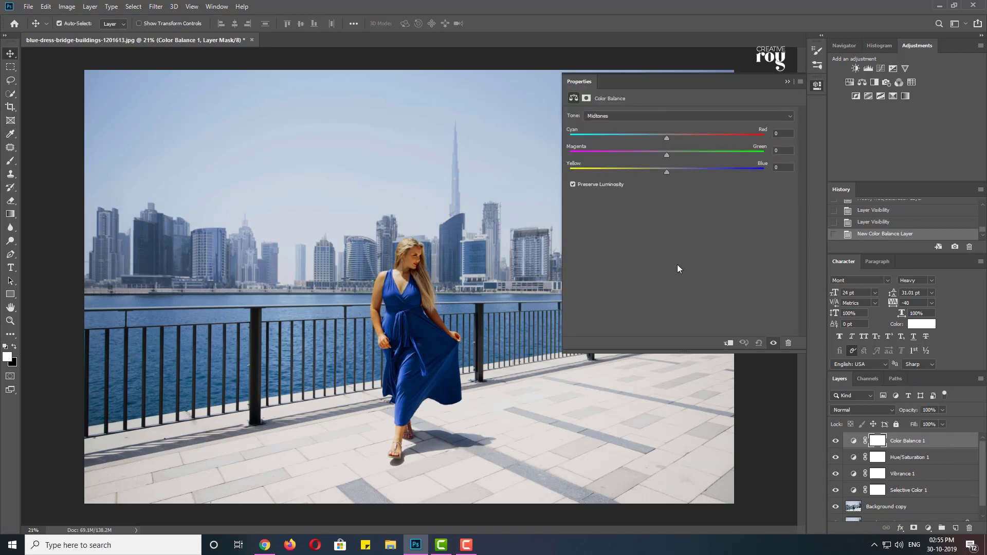
click(671, 118)
click(656, 123)
click(668, 138)
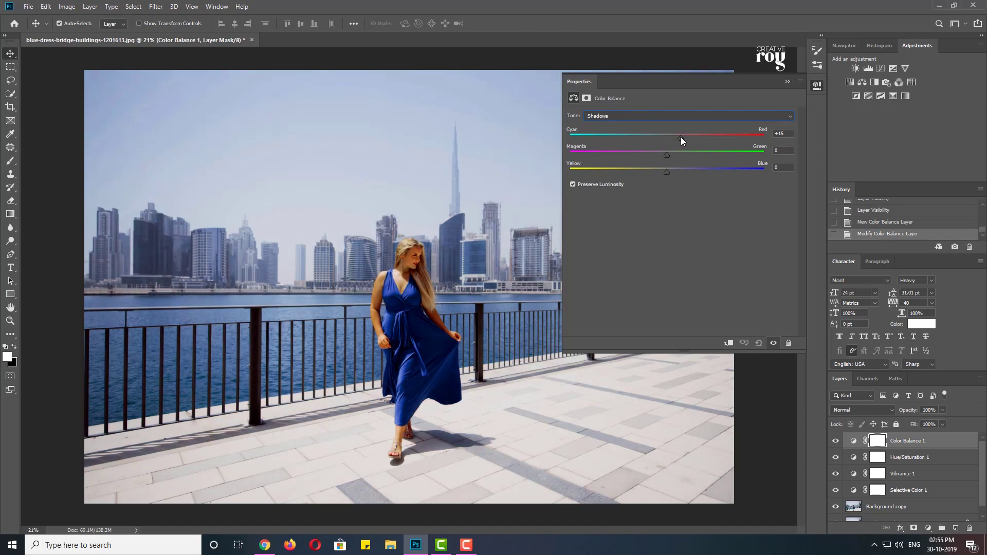
click(680, 171)
Set Midtones to Cyan/Red -3 and Yellow/Blue -14, then compare on and off
click(652, 117)
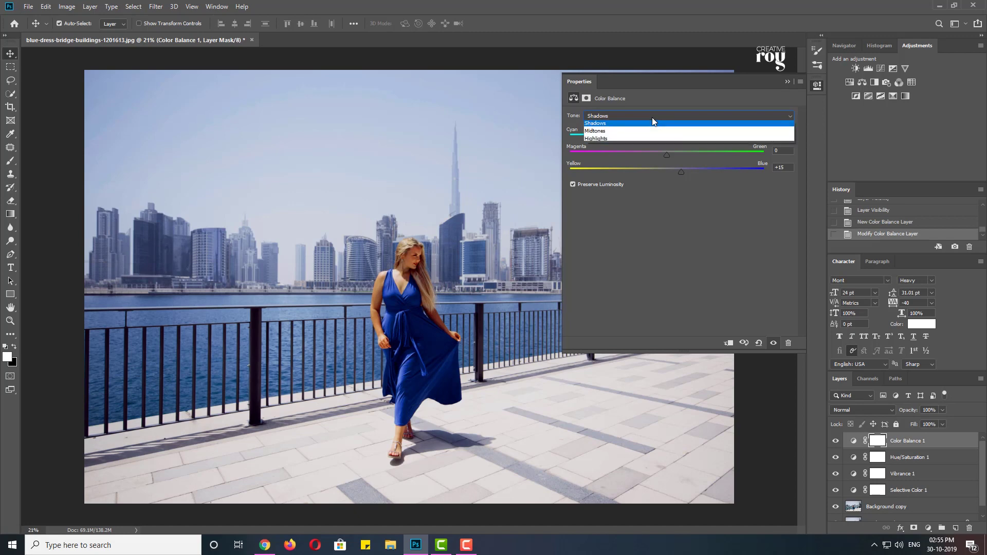
click(621, 138)
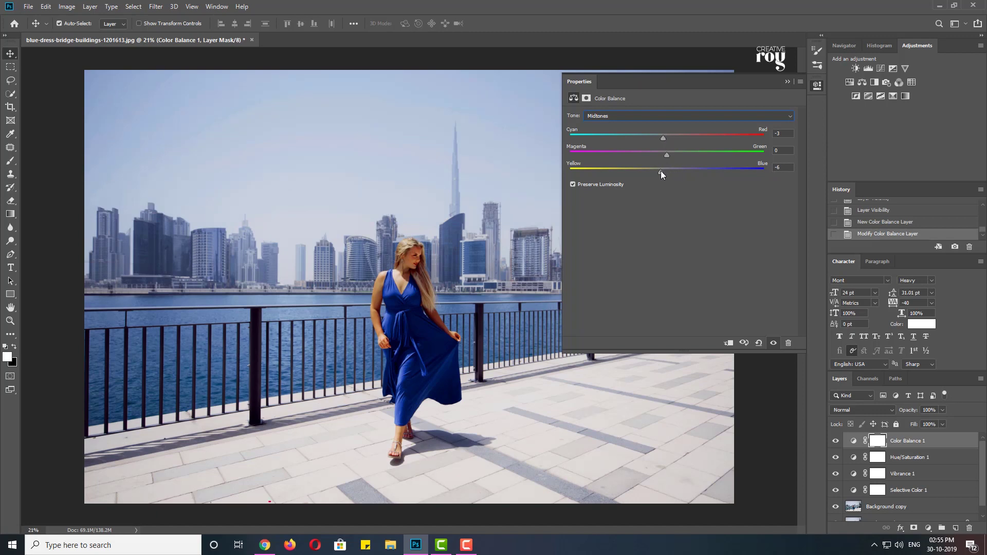
drag(661, 171, 653, 171)
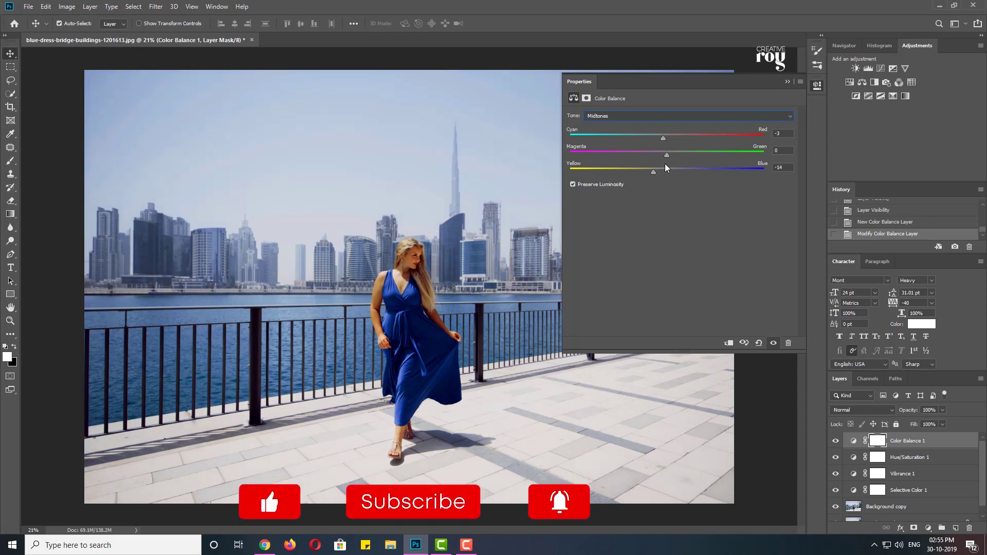
click(787, 81)
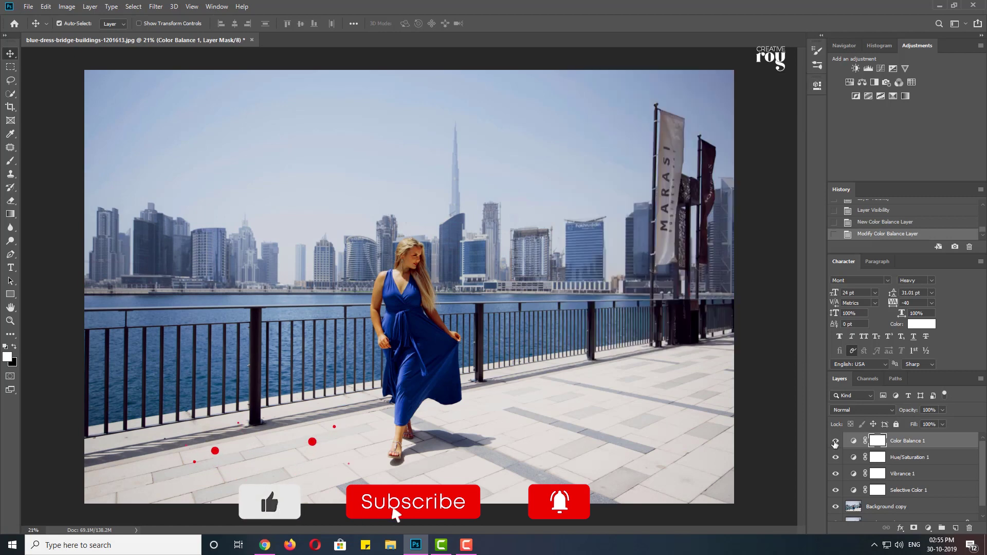
click(835, 442)
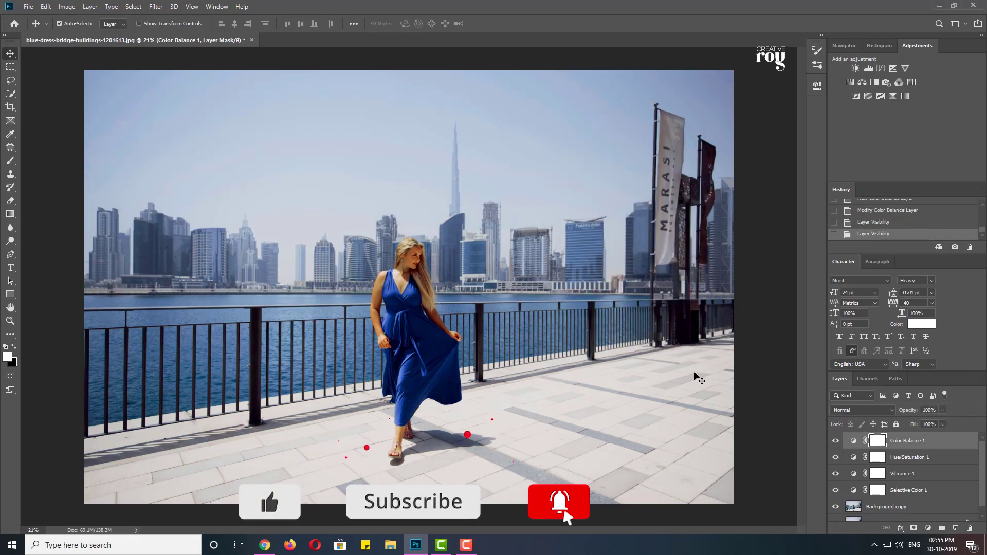
click(928, 528)
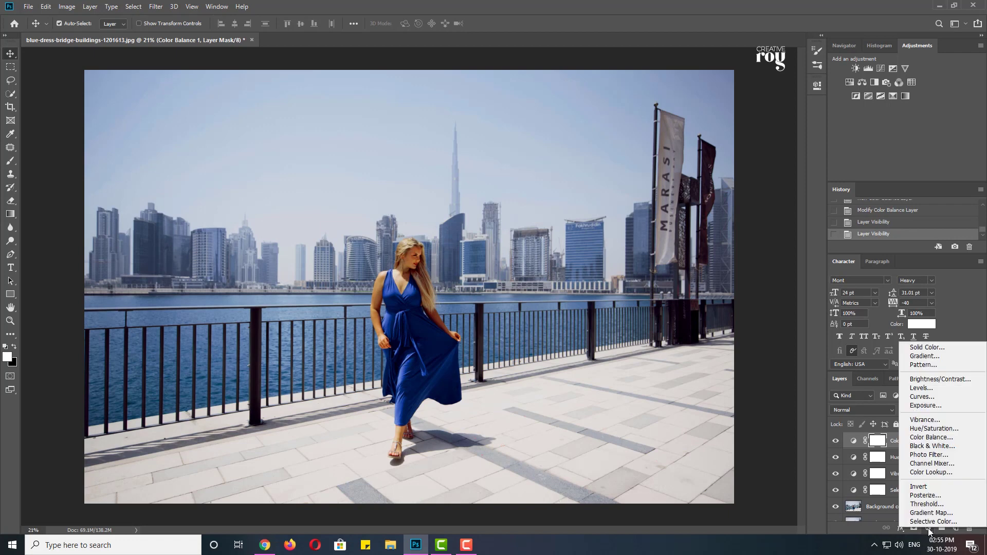
Add a Curves layer that lowers the Blue highlights and raises the Blue black point
click(921, 397)
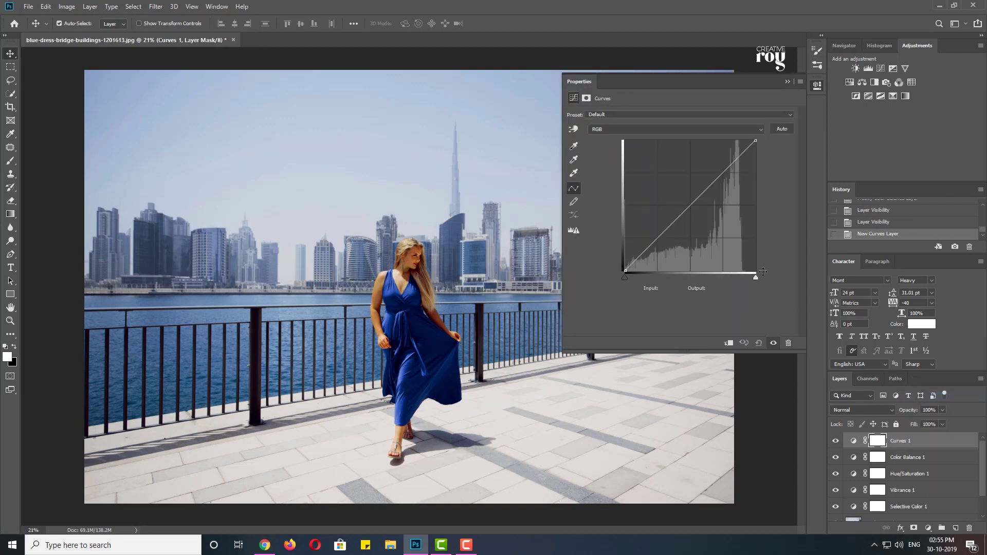
click(762, 130)
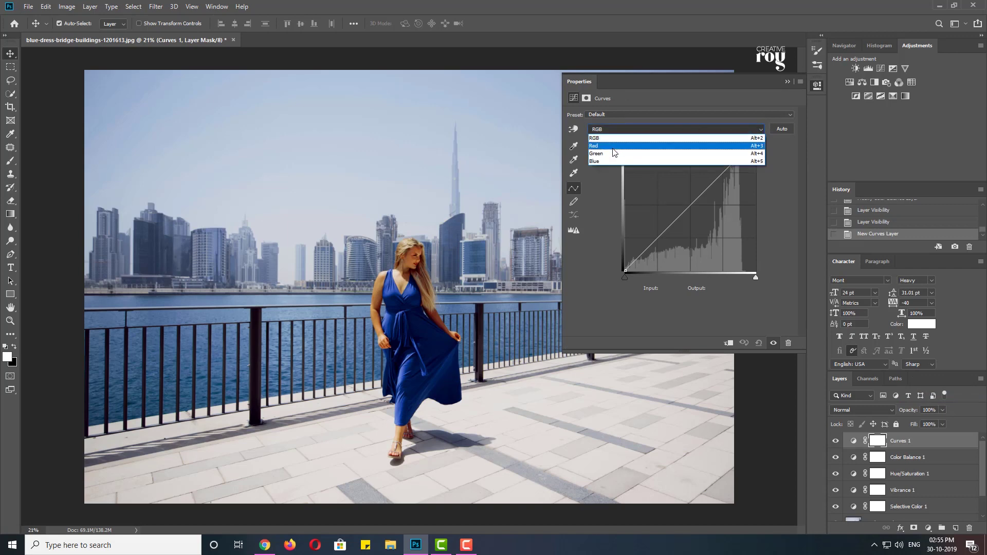
click(597, 161)
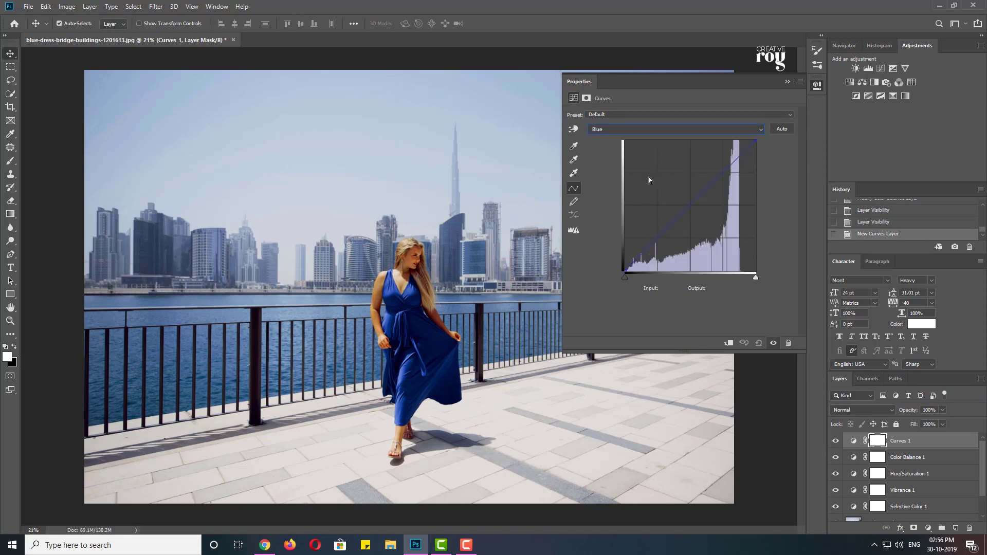
drag(756, 142, 761, 156)
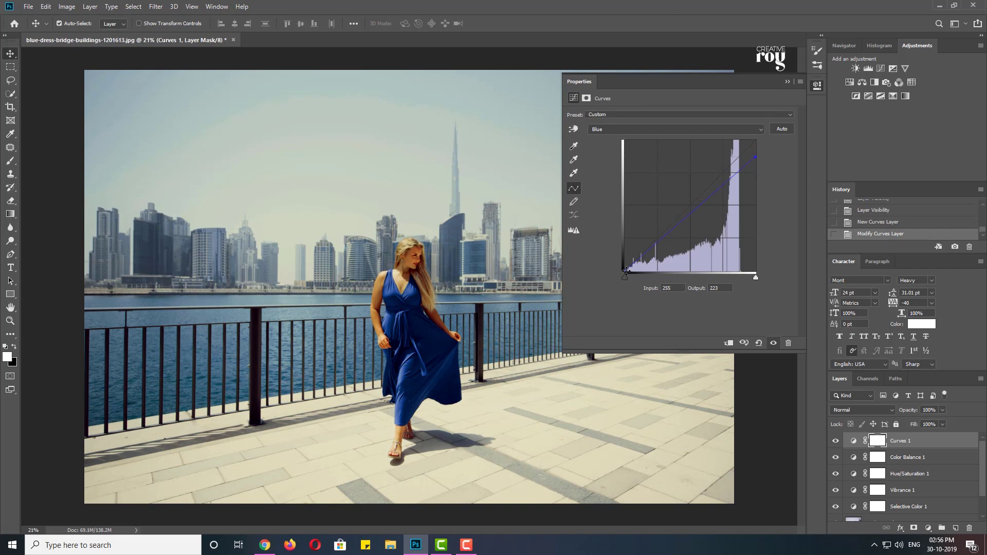
mouse_move(624, 271)
mouse_down()
mouse_move(611, 241)
mouse_move(607, 254)
mouse_up()
drag(608, 254, 608, 257)
drag(755, 158, 759, 164)
click(787, 81)
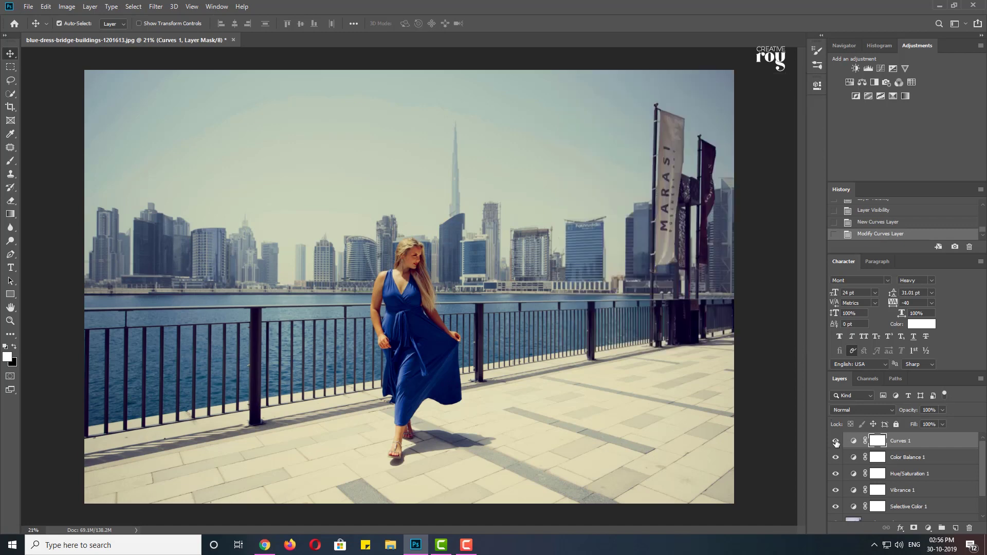
click(836, 441)
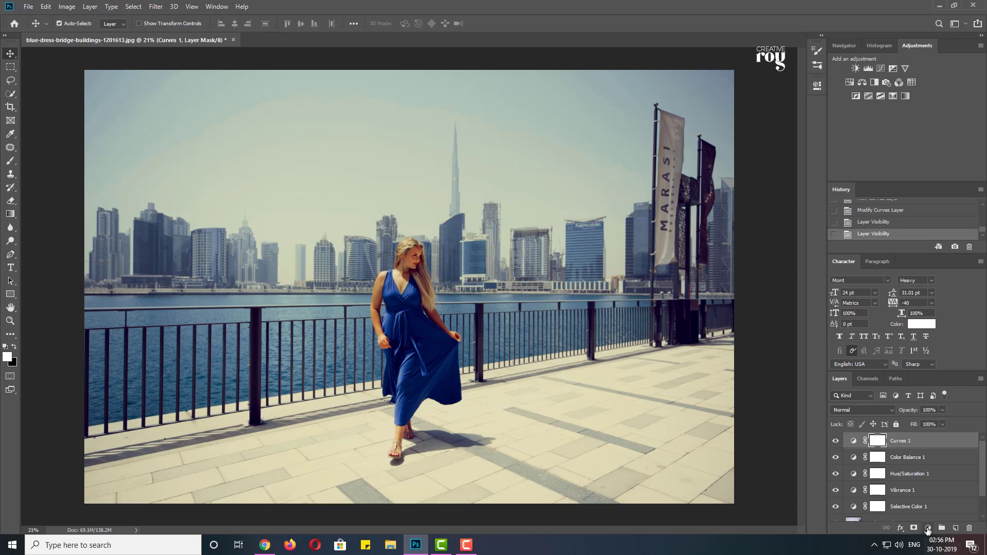
click(929, 528)
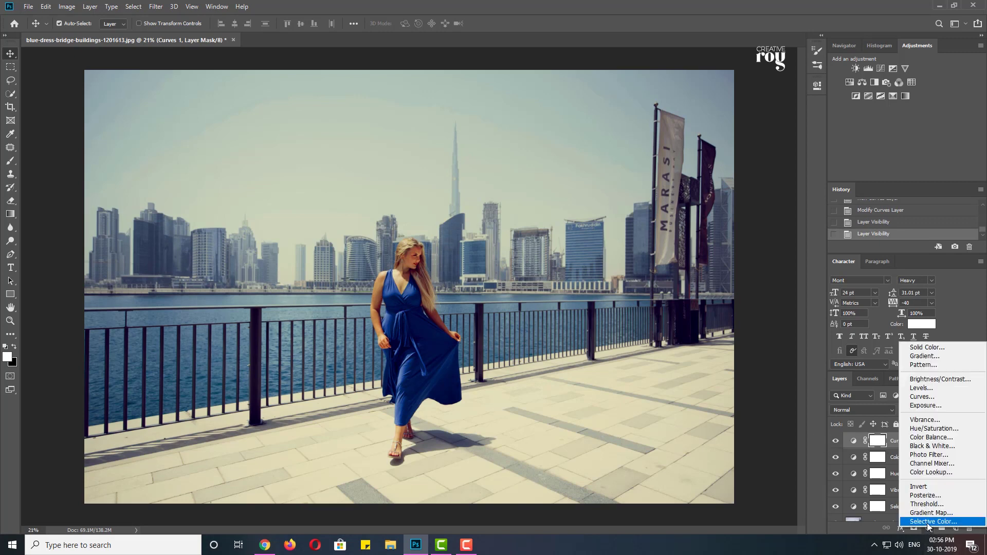
Add a second Selective Color layer with Reds Cyan +65 and Black -44
click(929, 523)
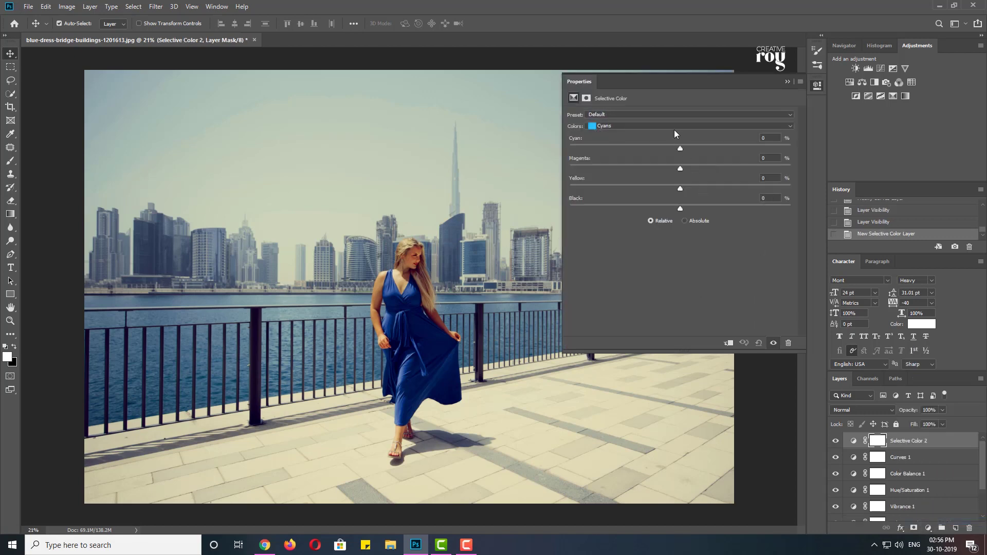
click(674, 126)
click(657, 135)
drag(679, 149, 690, 149)
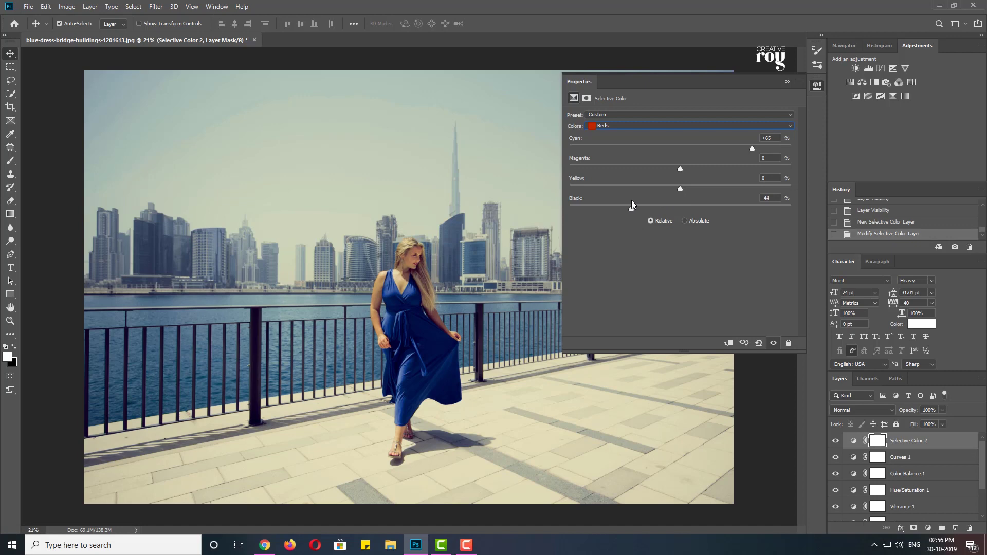
click(787, 83)
click(835, 440)
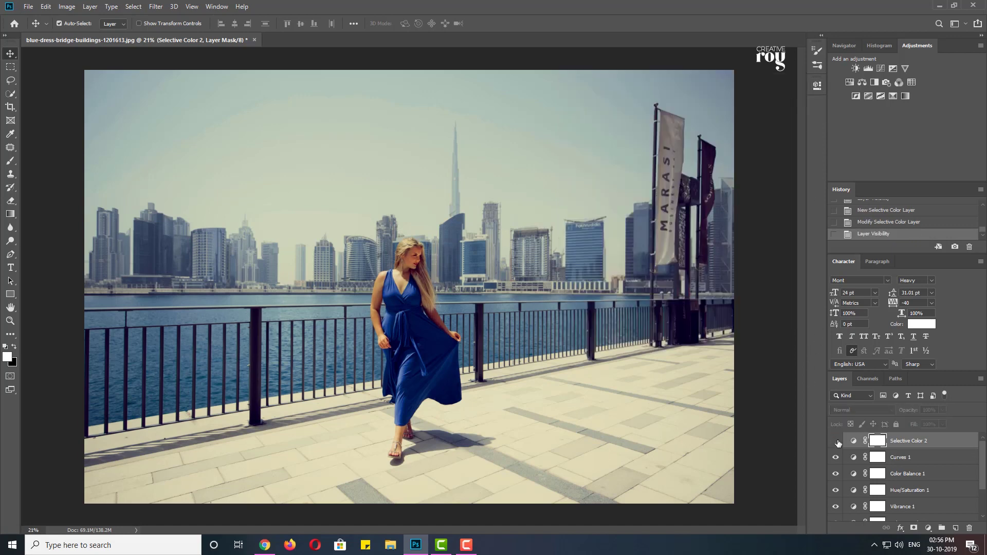
Group the six adjustment layers and Background copy into Group 1 with Ctrl+G, then compare
click(836, 441)
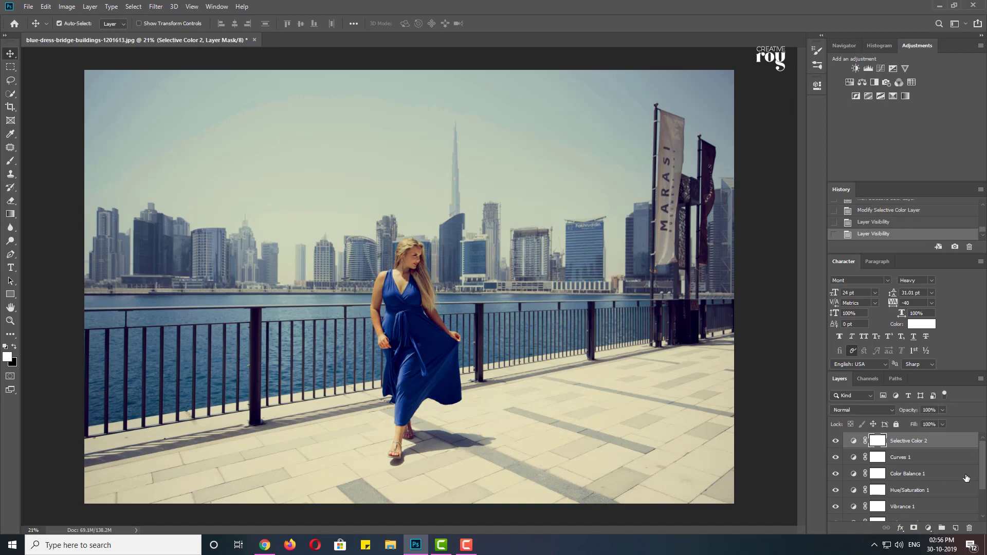
drag(981, 473, 985, 501)
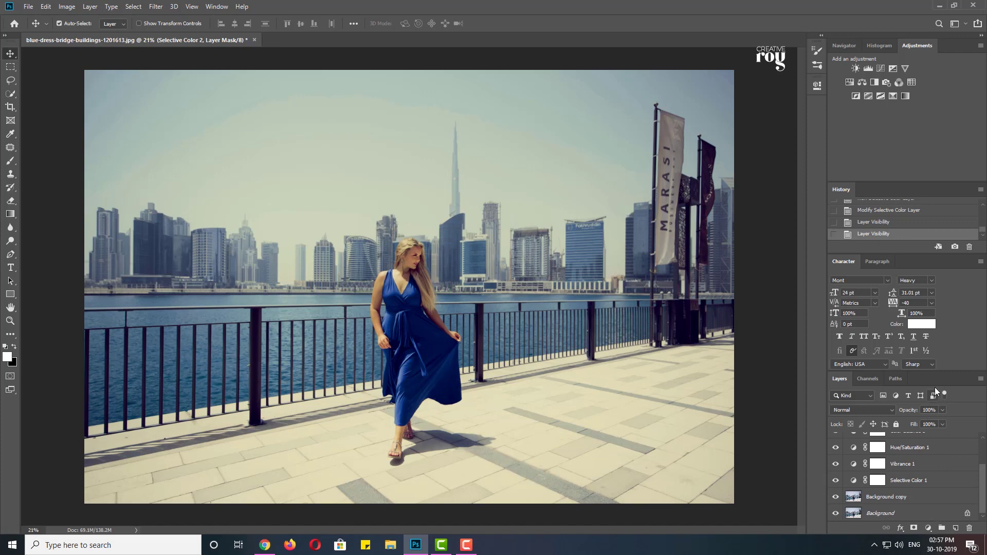
drag(939, 370, 941, 283)
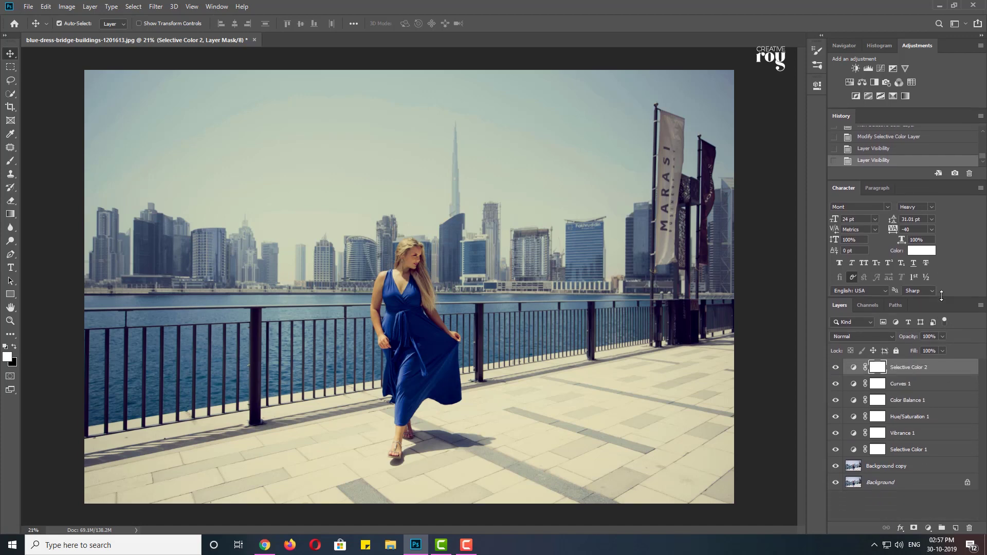
ctrl+click(910, 381)
ctrl+click(909, 414)
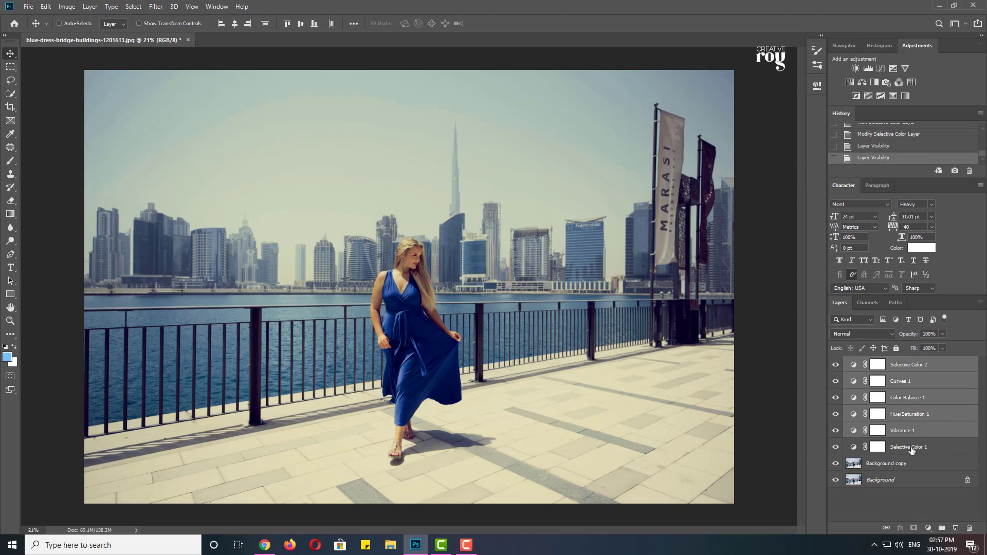
ctrl+click(907, 447)
ctrl+click(905, 465)
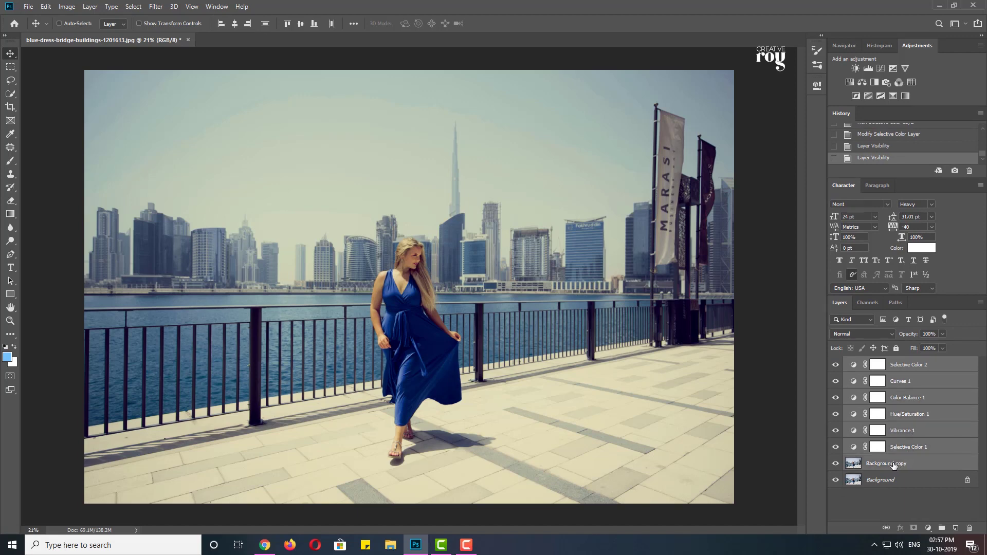
key(ctrl+g)
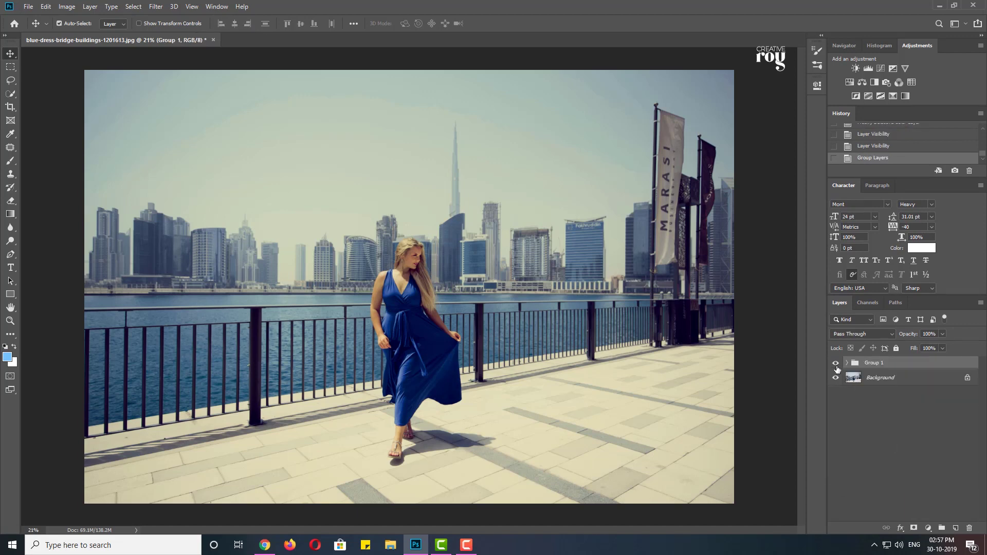
click(836, 364)
click(836, 365)
Add a Photo Filter layer with a slightly muted yellow colour and compare it
click(928, 529)
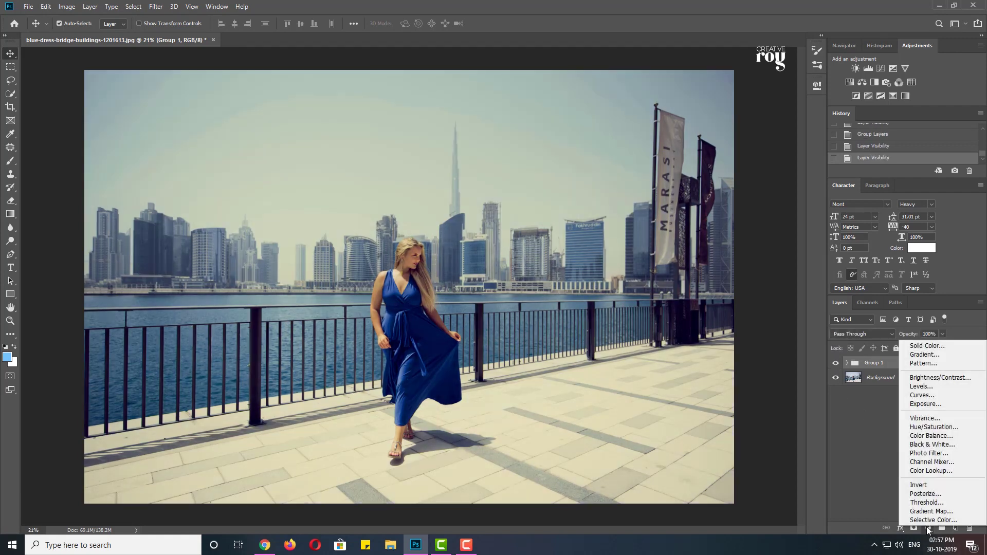
click(929, 453)
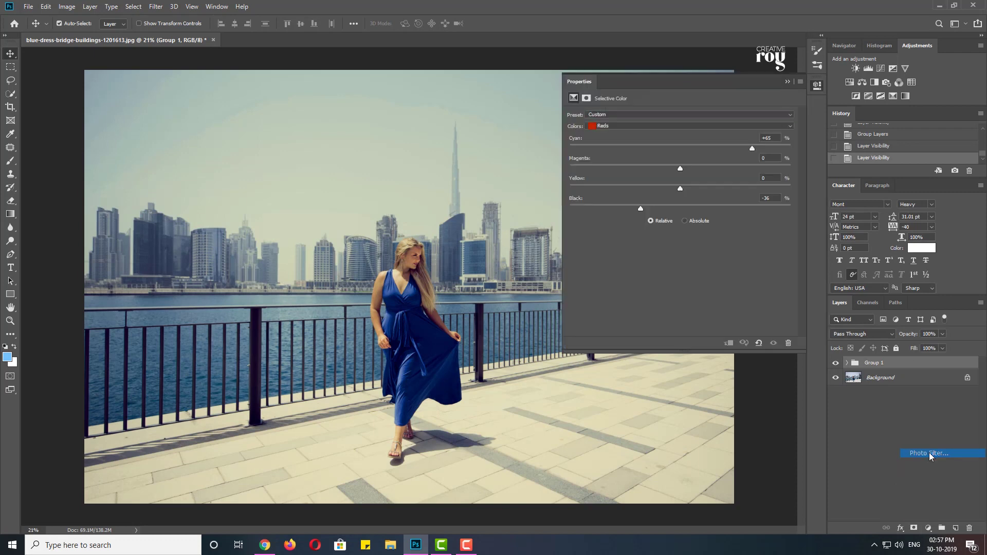
click(601, 130)
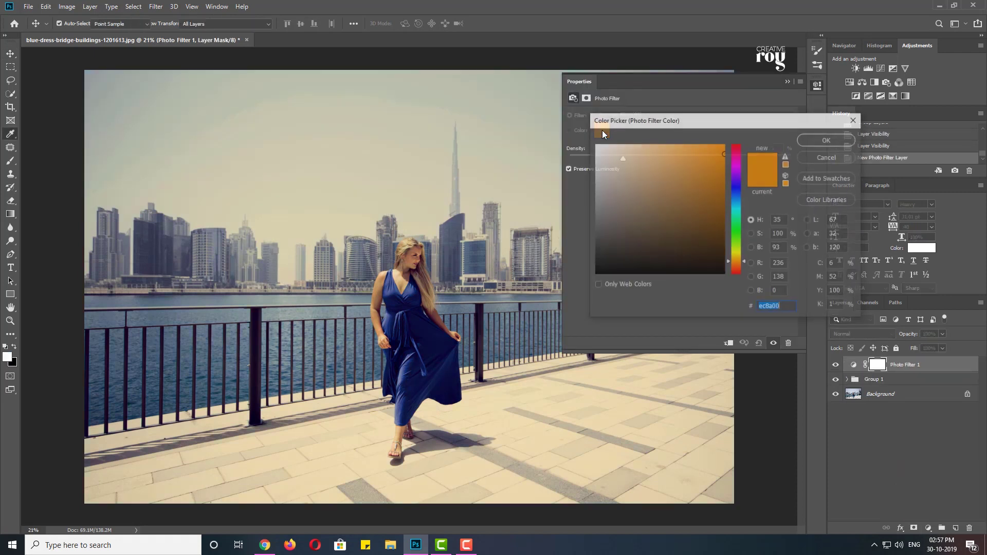
drag(736, 263, 736, 258)
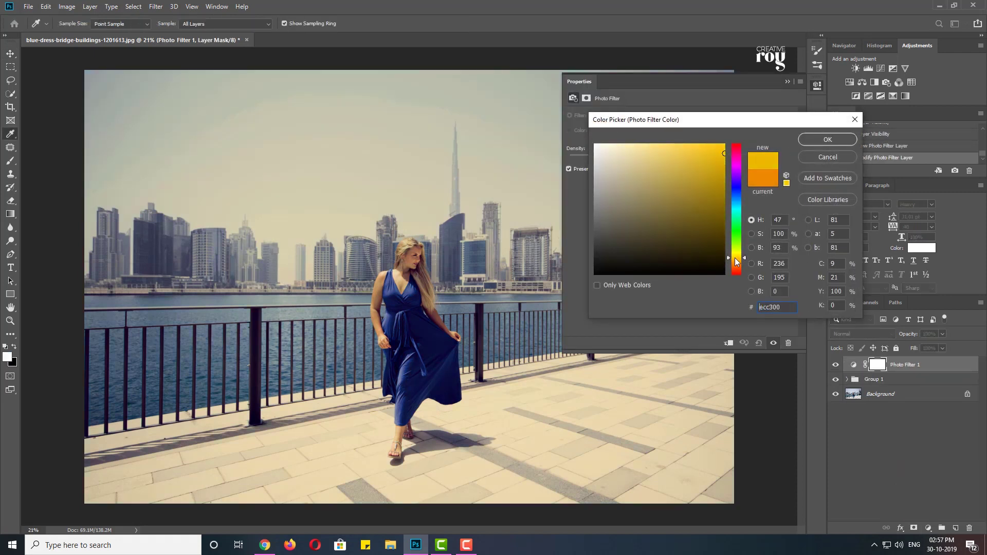
drag(718, 155, 707, 155)
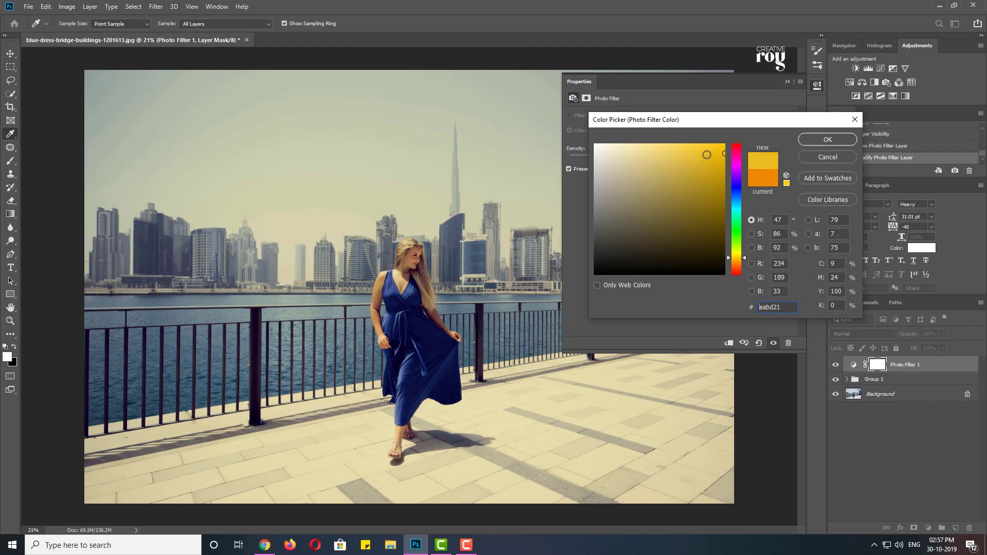
click(832, 141)
drag(720, 82, 842, 96)
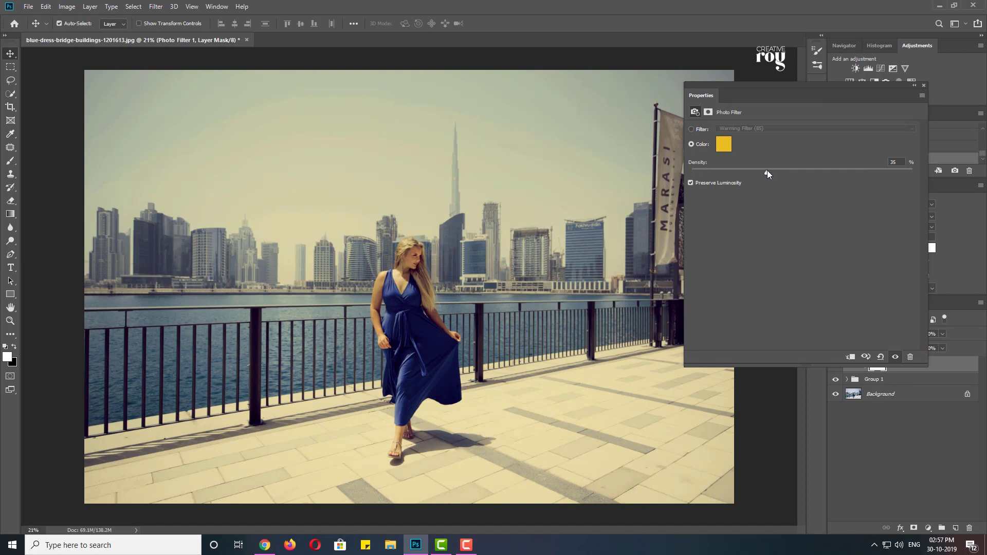
click(924, 85)
click(837, 366)
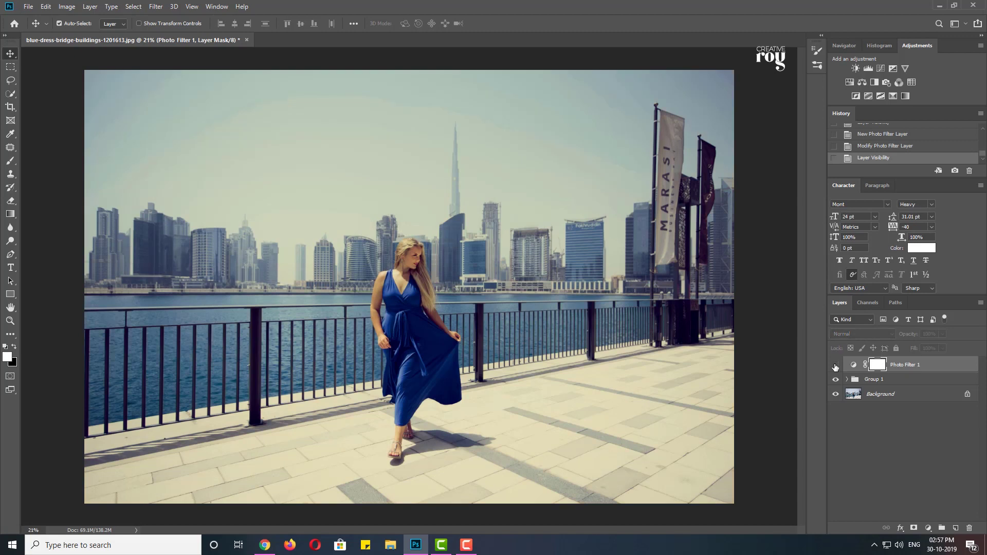
click(836, 366)
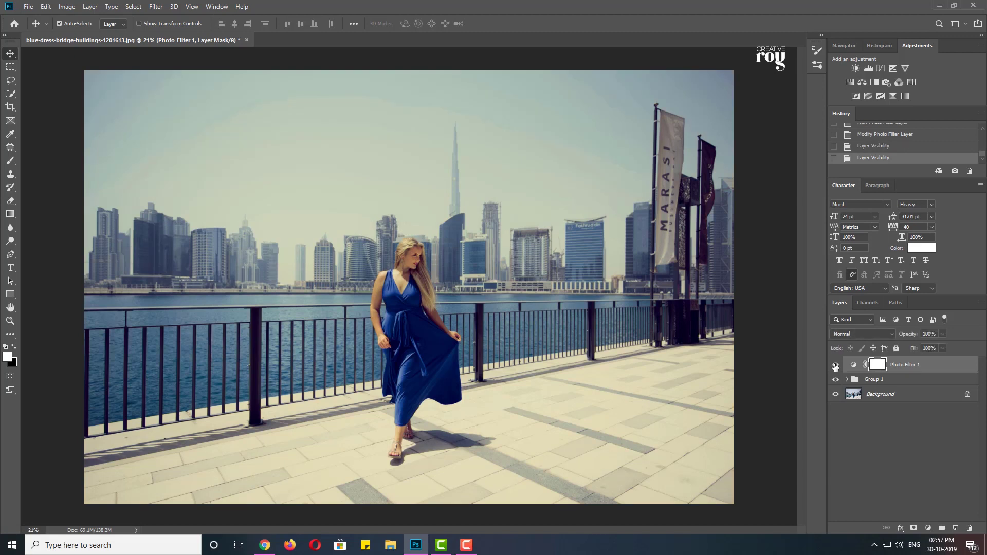
Lower the Photo Filter 1 layer opacity to 45%
click(942, 334)
click(928, 345)
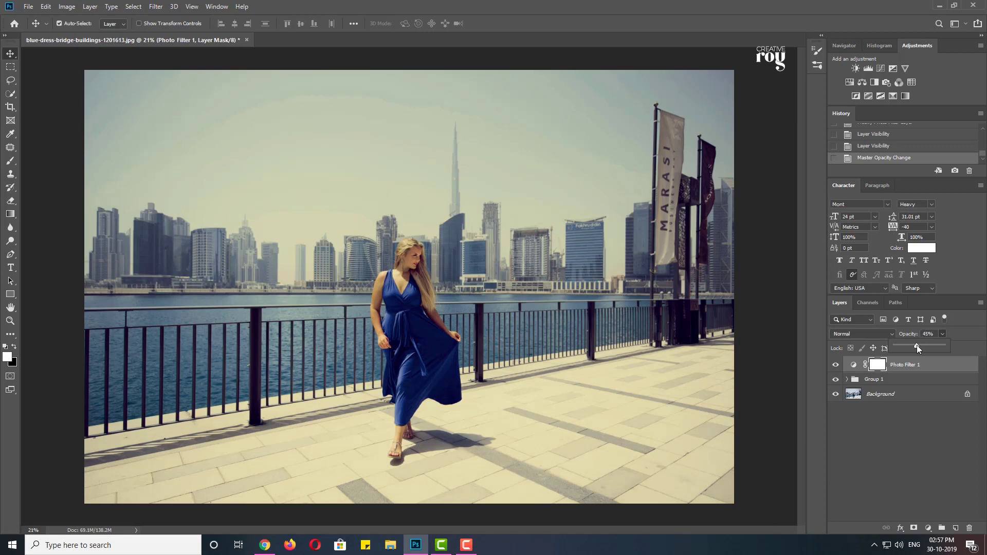
click(928, 529)
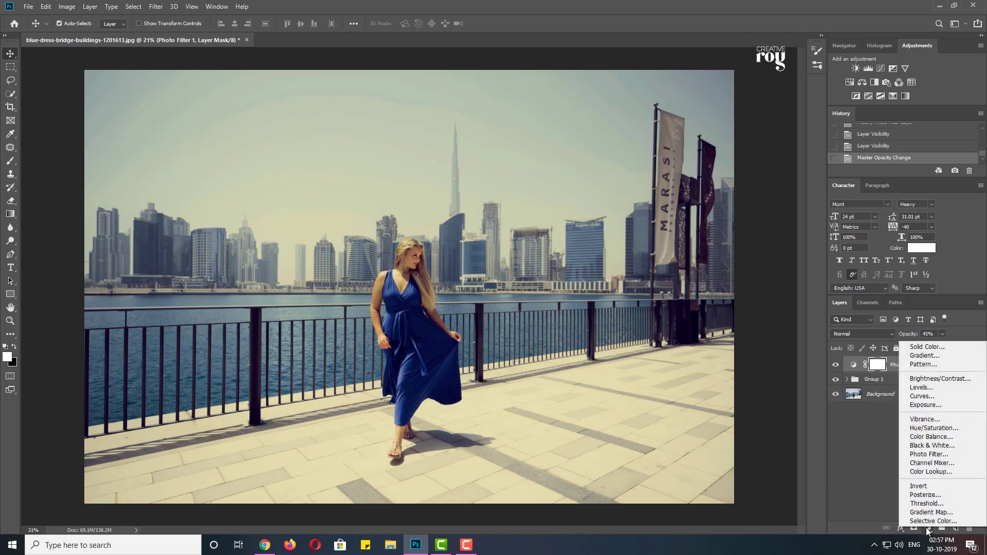
Add an Exposure layer above the photo filter with Offset raised to about +0.0093
click(926, 405)
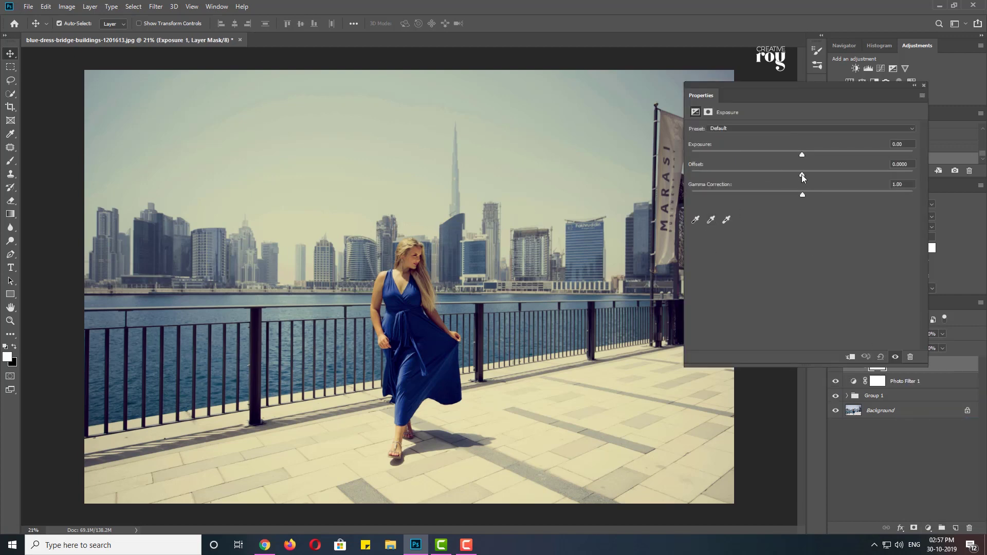
drag(802, 174, 805, 174)
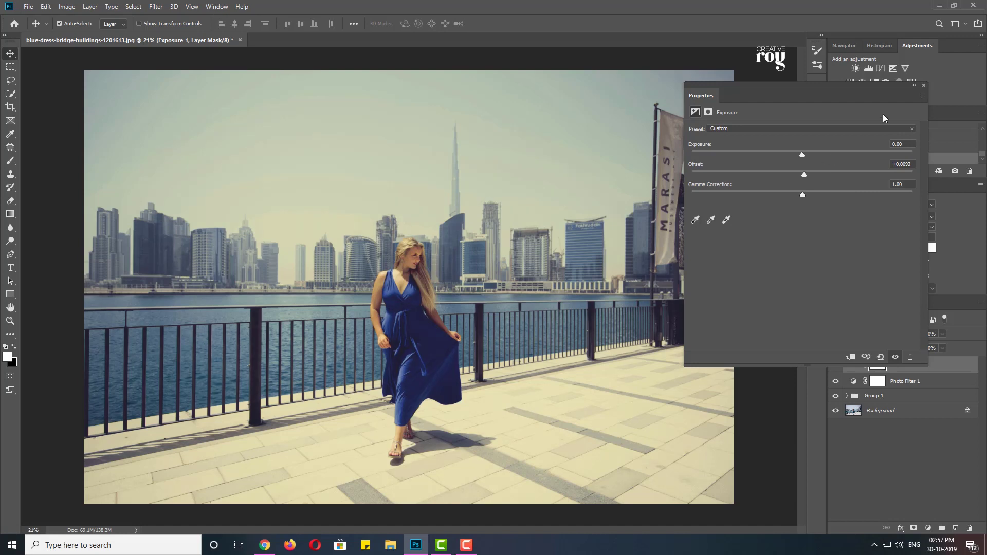
click(924, 85)
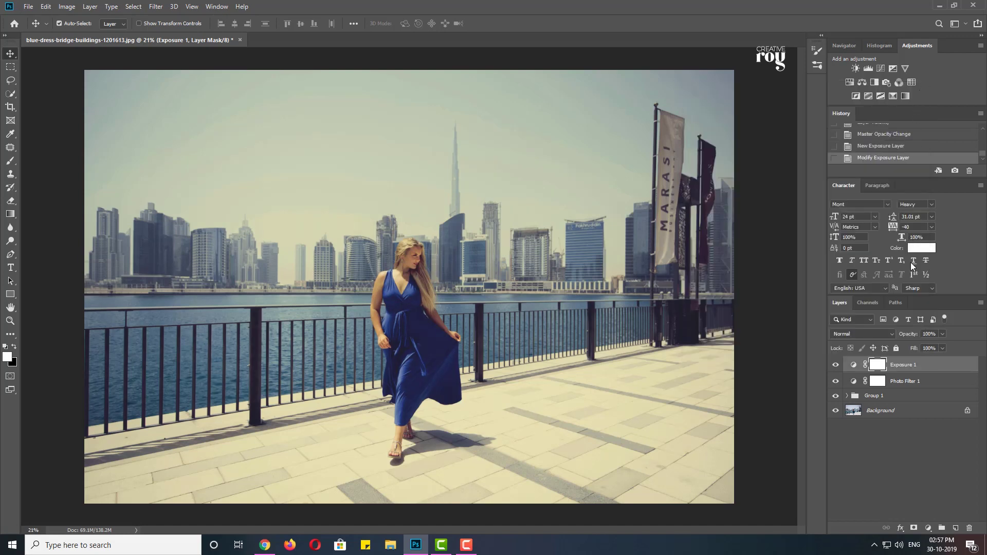
click(927, 527)
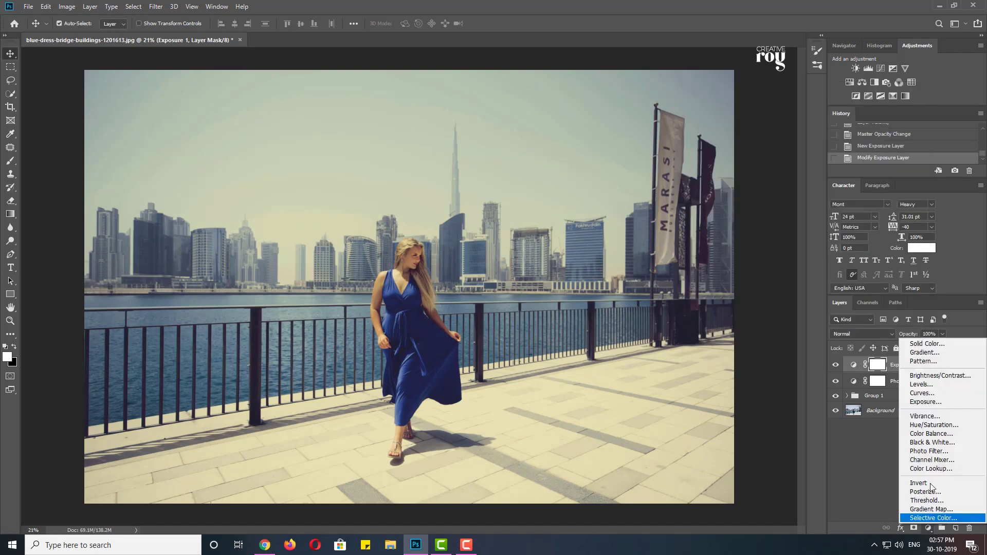
Add a Curves layer with three points, pulling shadows down and highlights up into an S-curve
click(922, 394)
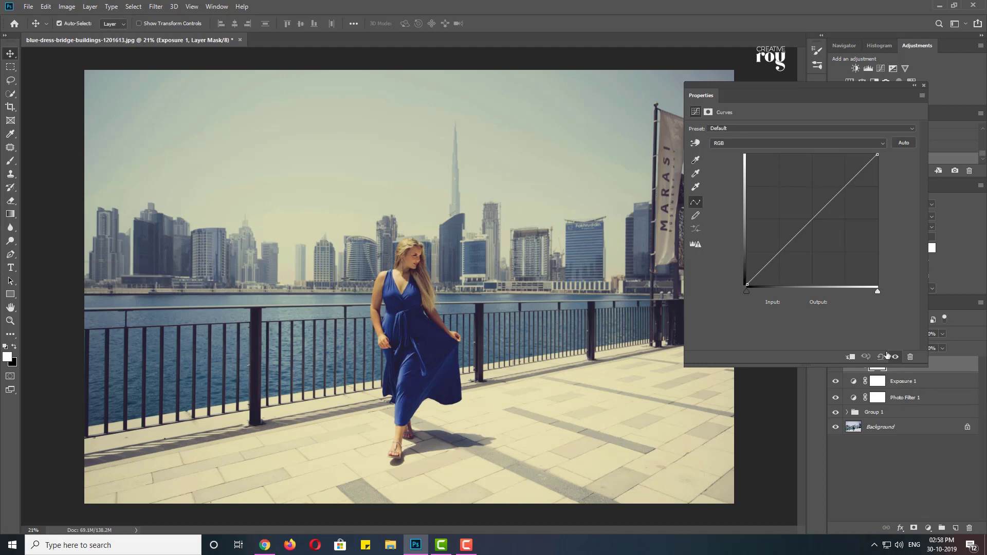
click(814, 218)
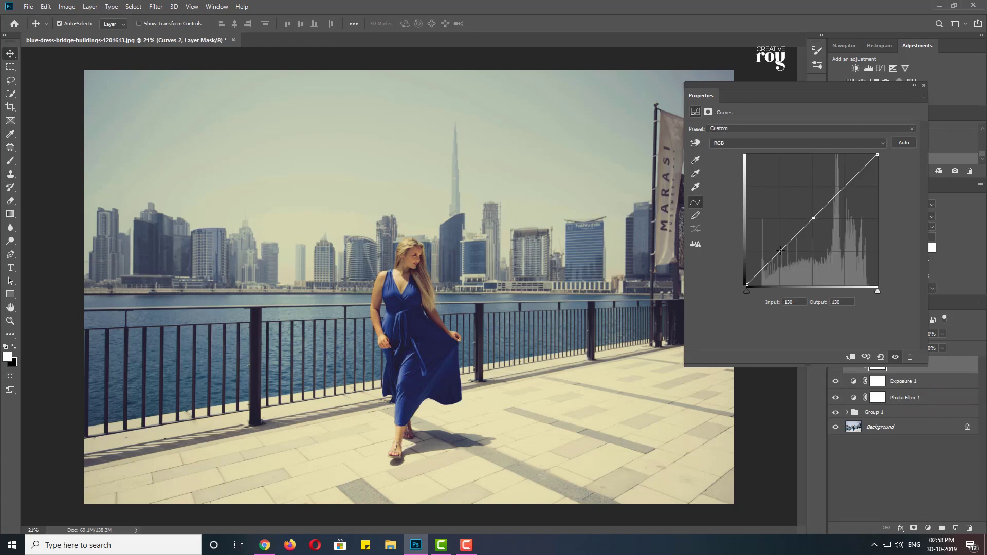
click(780, 250)
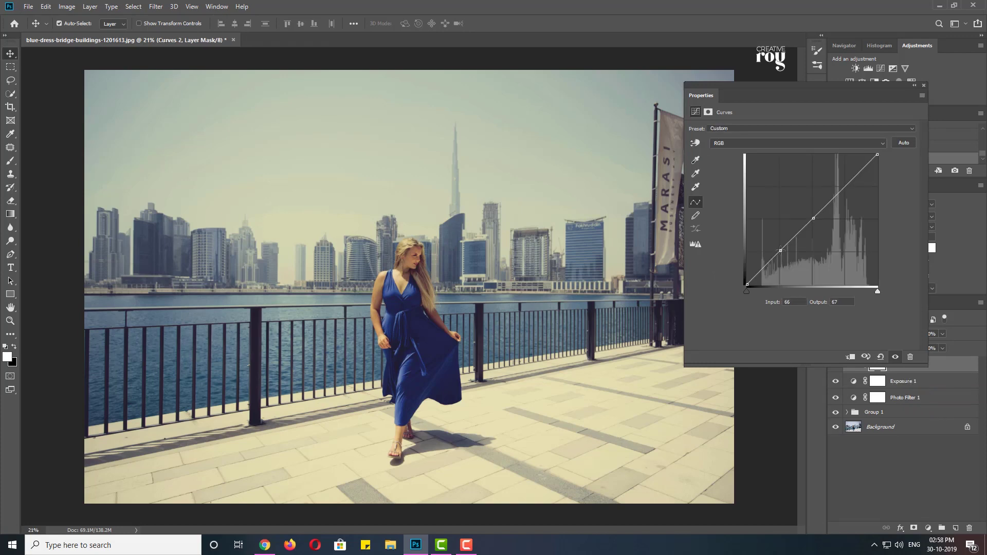
click(846, 186)
drag(781, 250, 782, 254)
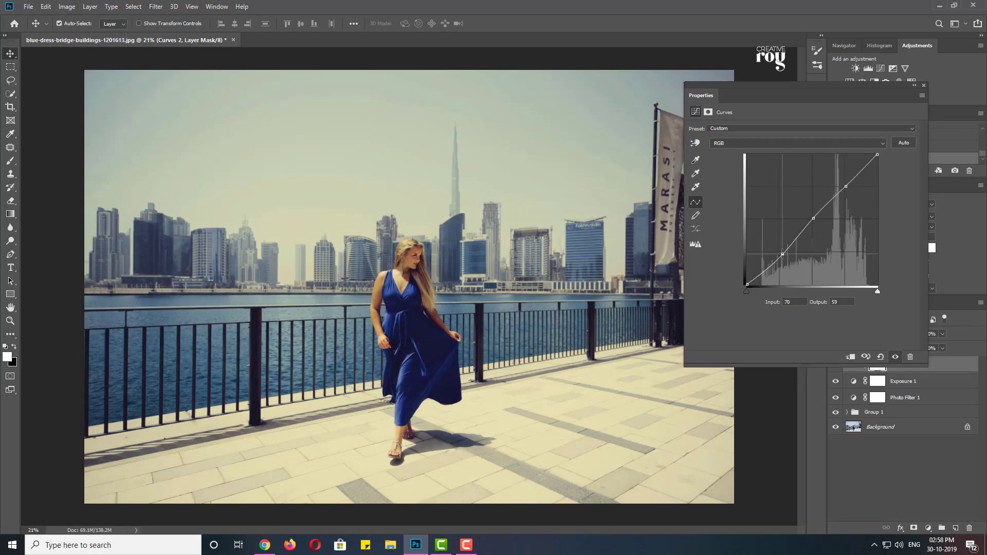
mouse_move(846, 186)
mouse_down()
mouse_move(878, 157)
mouse_move(893, 171)
mouse_up()
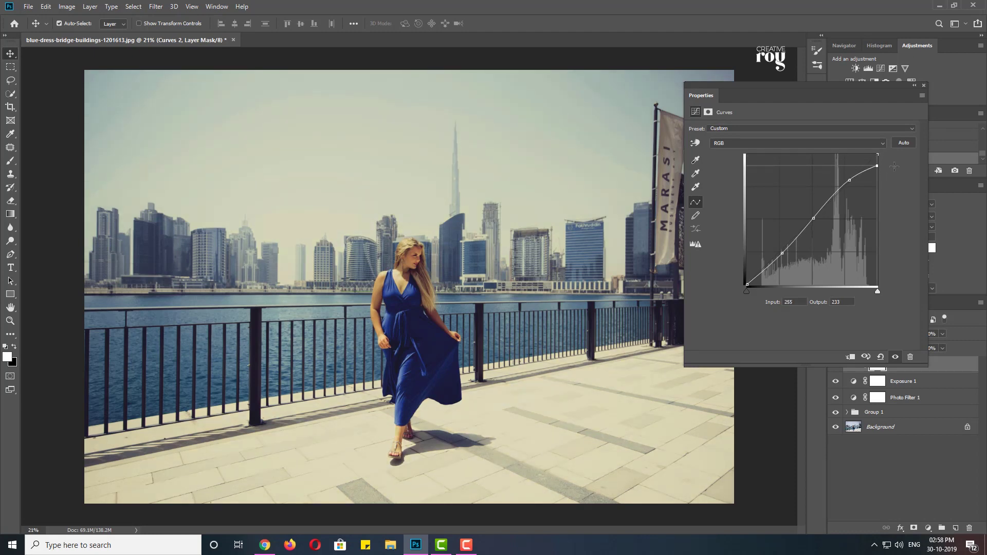
Raise the brightest output and lift the black point for a faded matte look on Curves 2
drag(894, 172, 894, 160)
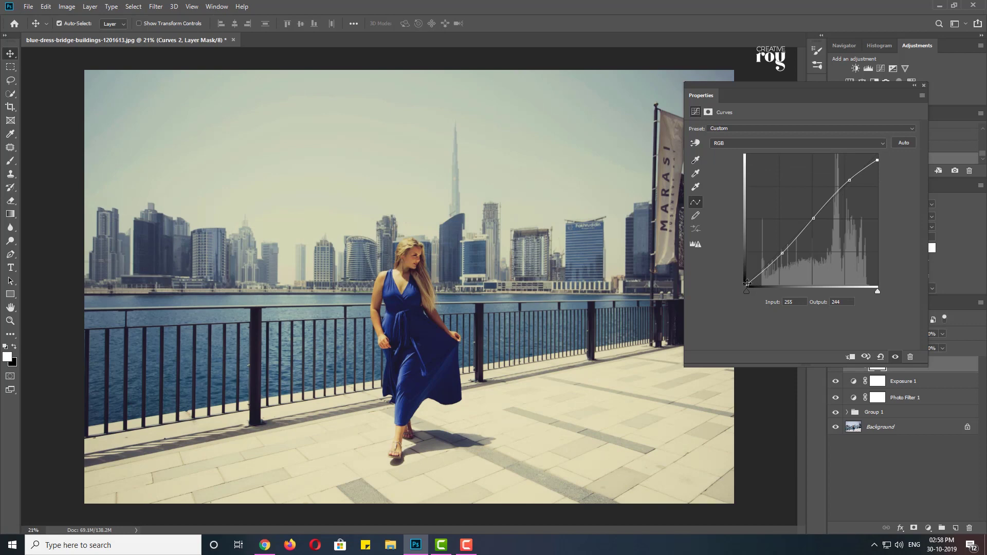
drag(748, 284, 740, 261)
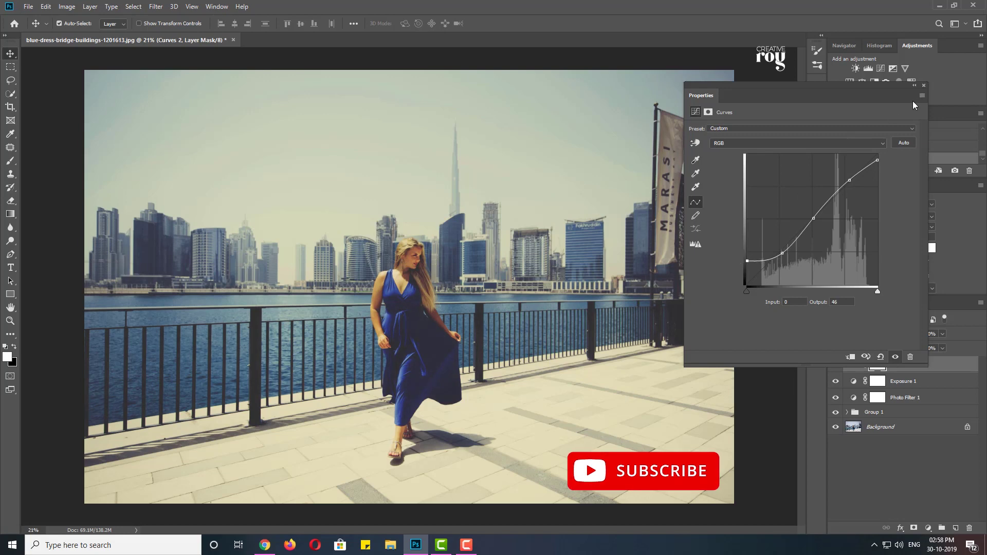
click(915, 86)
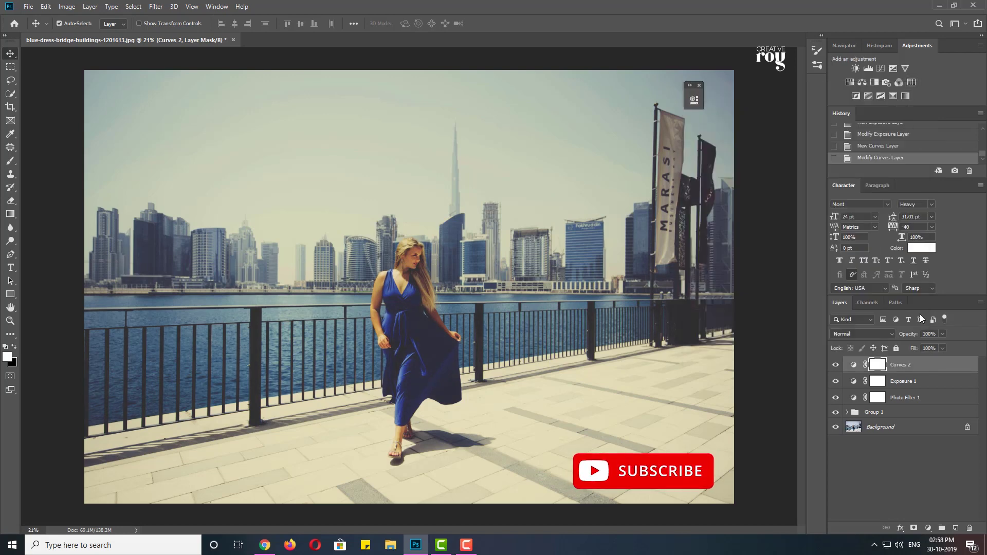
click(836, 366)
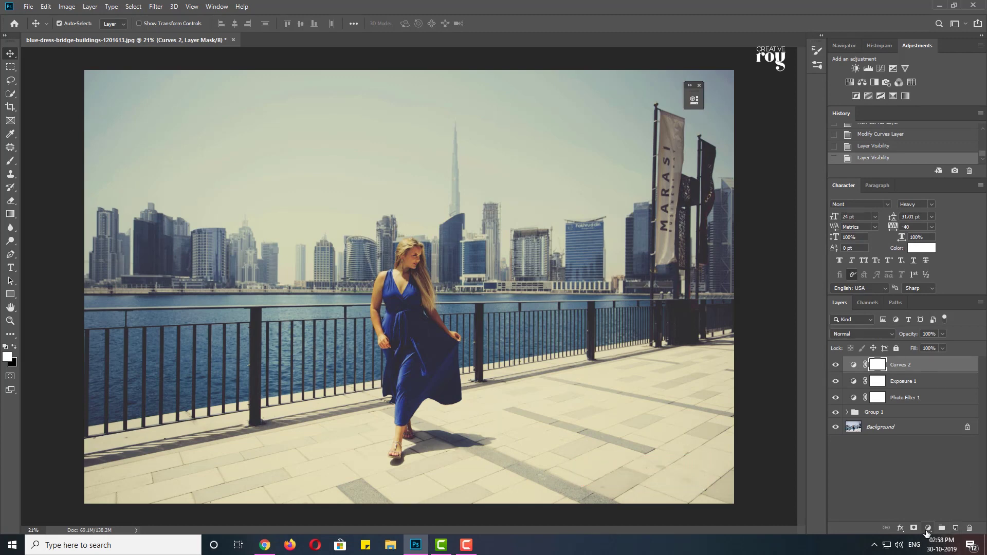
click(928, 528)
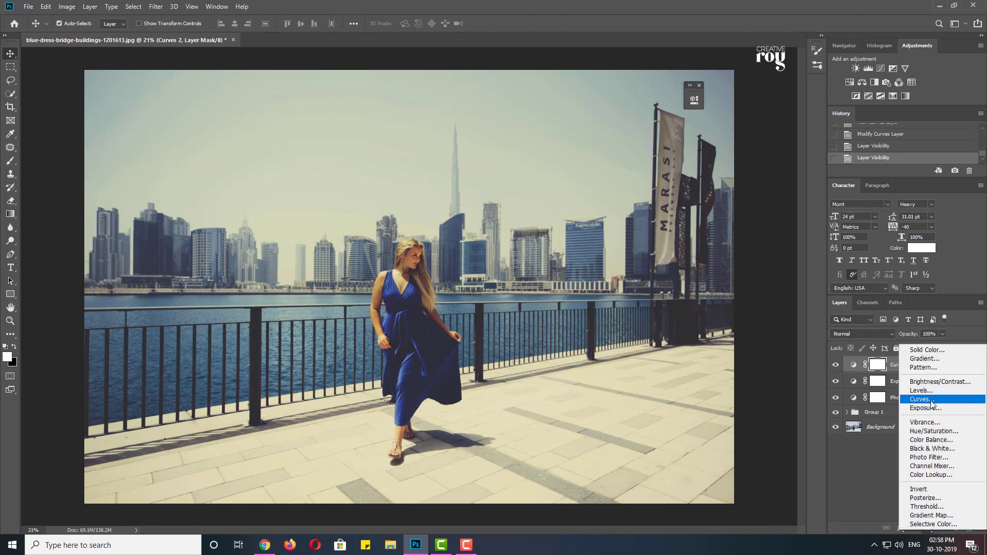
Add a Curves 3 layer with the midpoint pulled down to darken the photo
click(931, 404)
drag(567, 222, 571, 232)
click(665, 95)
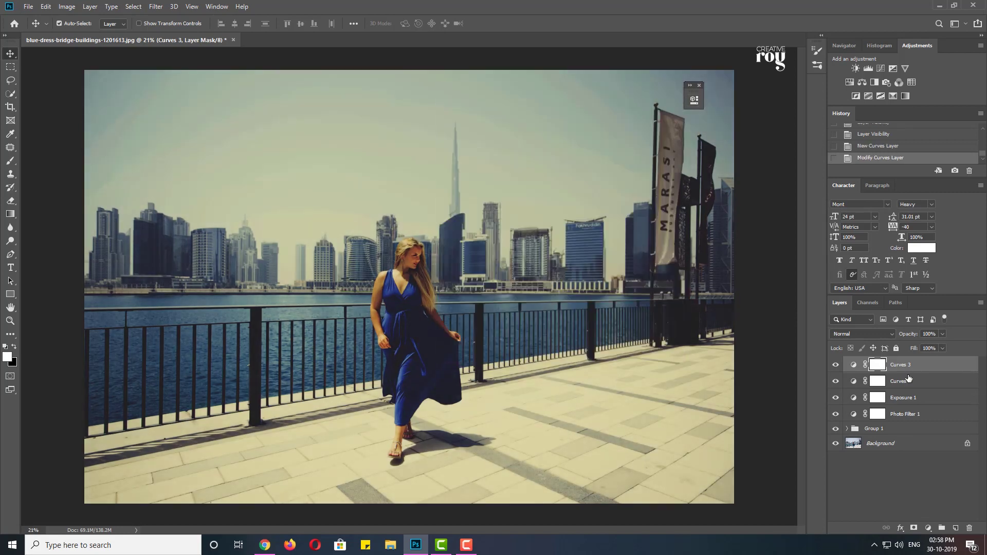
Paint the centre of the Curves 3 mask black with a large, high-opacity brush to leave an edge vignette
click(15, 349)
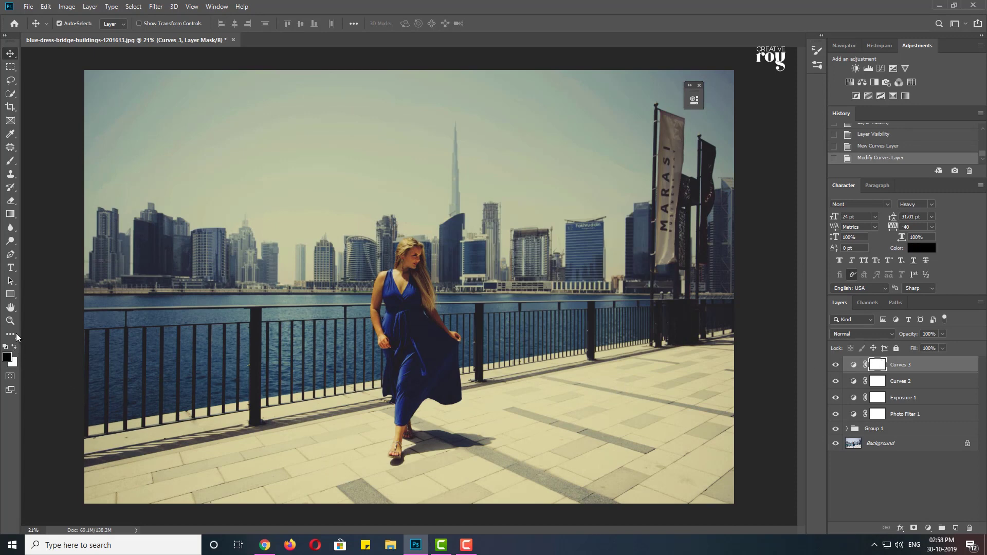
click(11, 163)
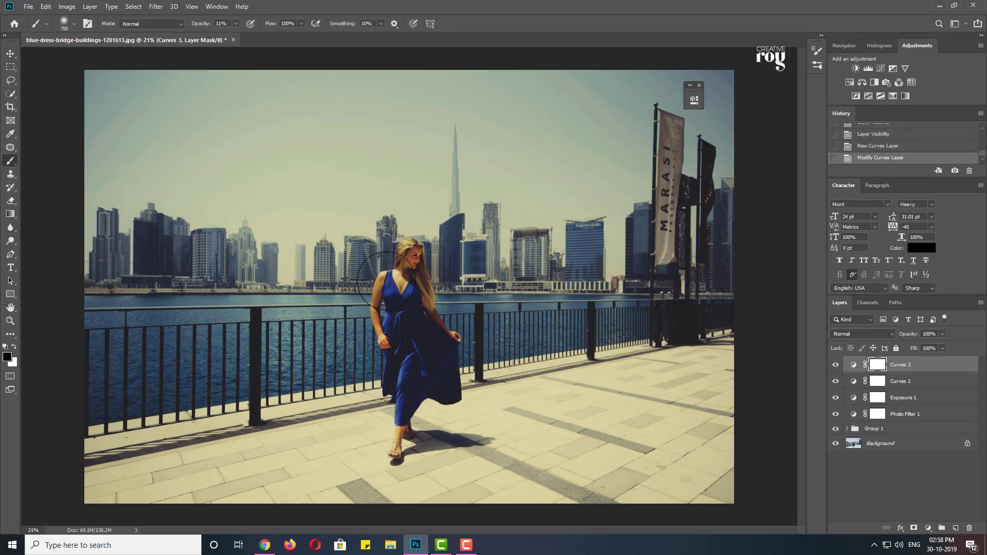
click(235, 24)
drag(239, 35, 286, 39)
key(bracketright)
key(bracketright)
key(bracketright)
key(bracketright)
key(bracketright)
key(bracketright)
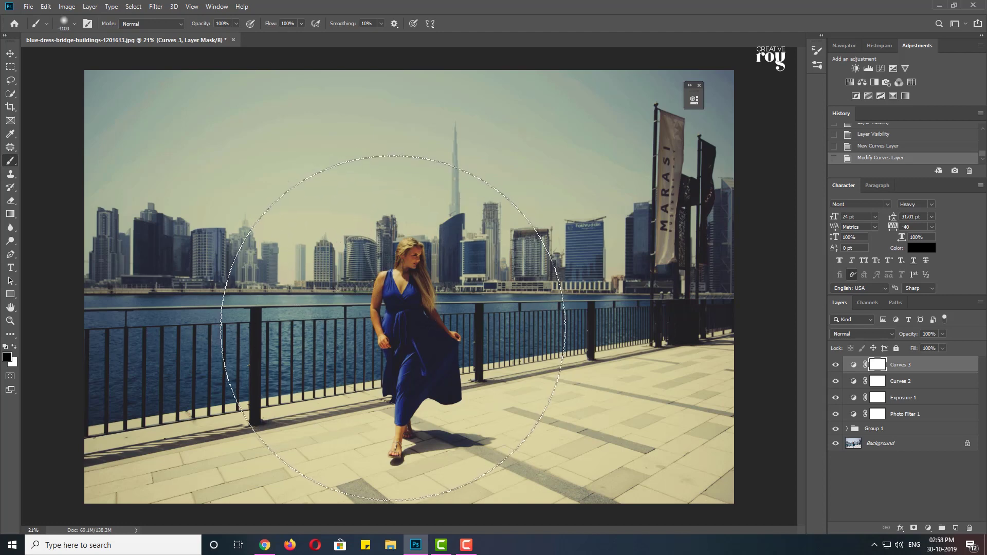
click(393, 328)
click(405, 354)
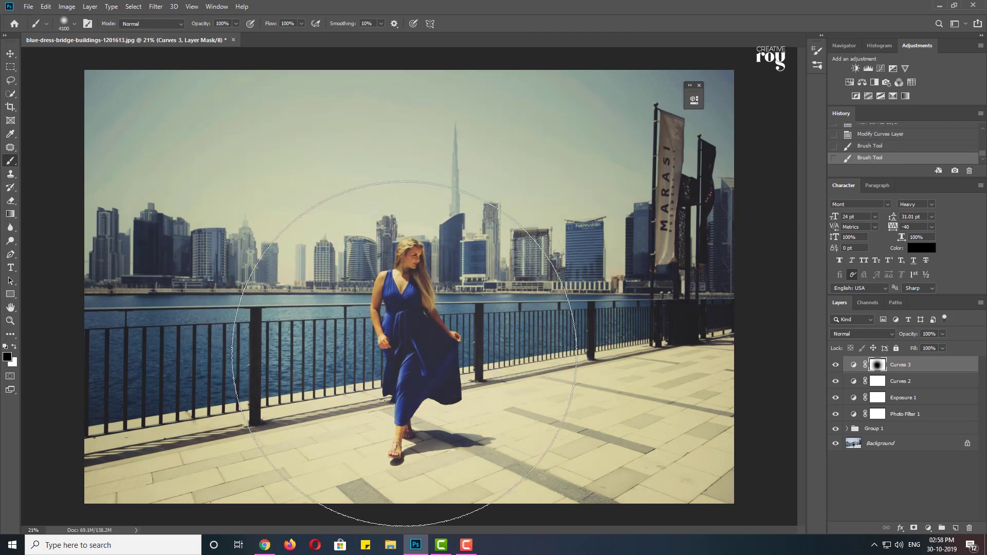
click(404, 354)
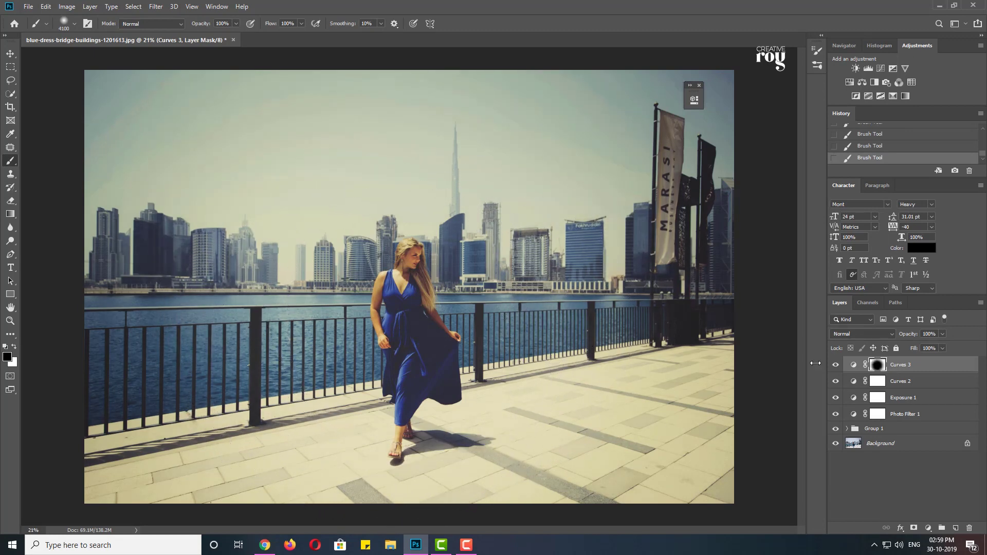
Toggle the Curves 3 vignette off and on to compare before and after
click(835, 366)
click(836, 366)
click(836, 444)
click(836, 443)
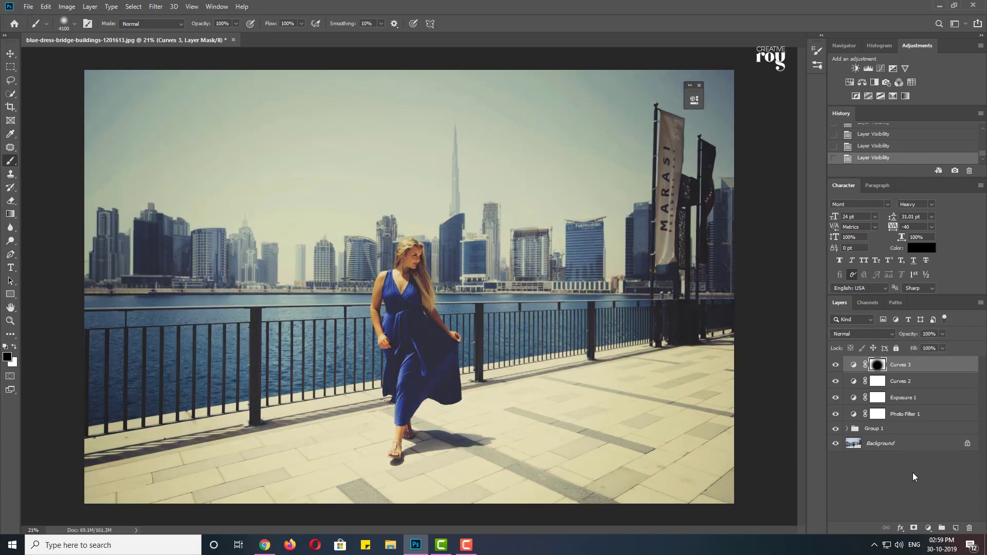
click(929, 528)
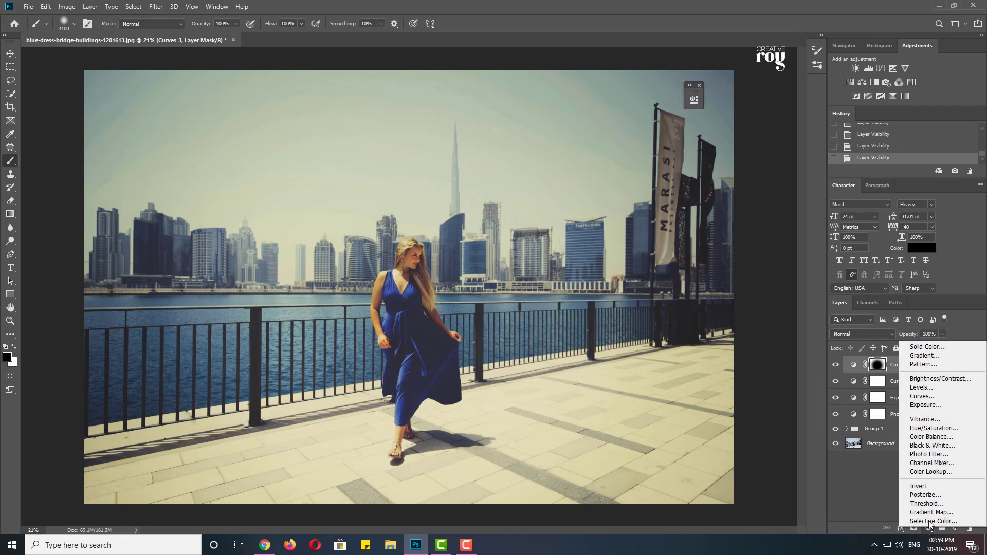
Add an Exposure 2 layer with a tiny positive offset and Exposure lowered to about -0.19
click(925, 405)
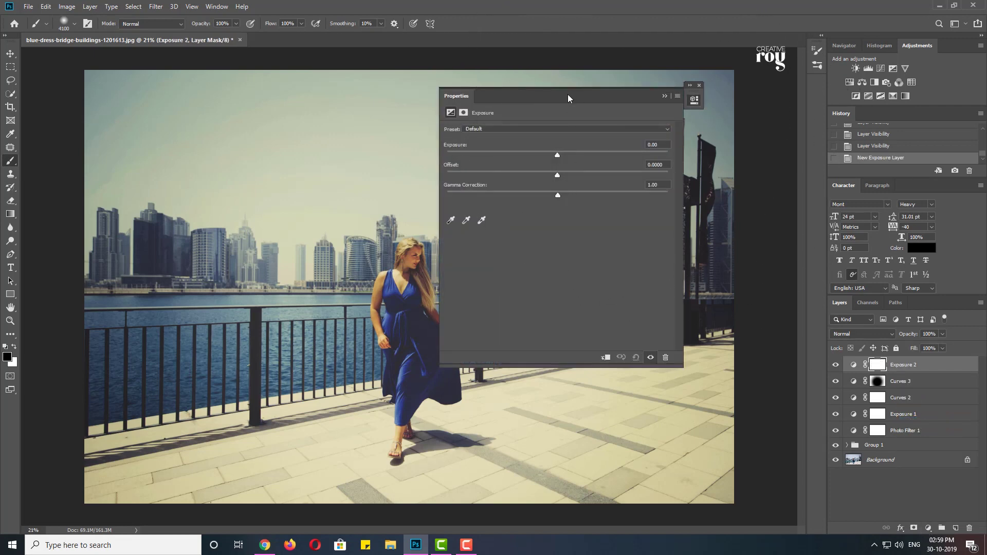
drag(569, 101, 752, 95)
click(16, 51)
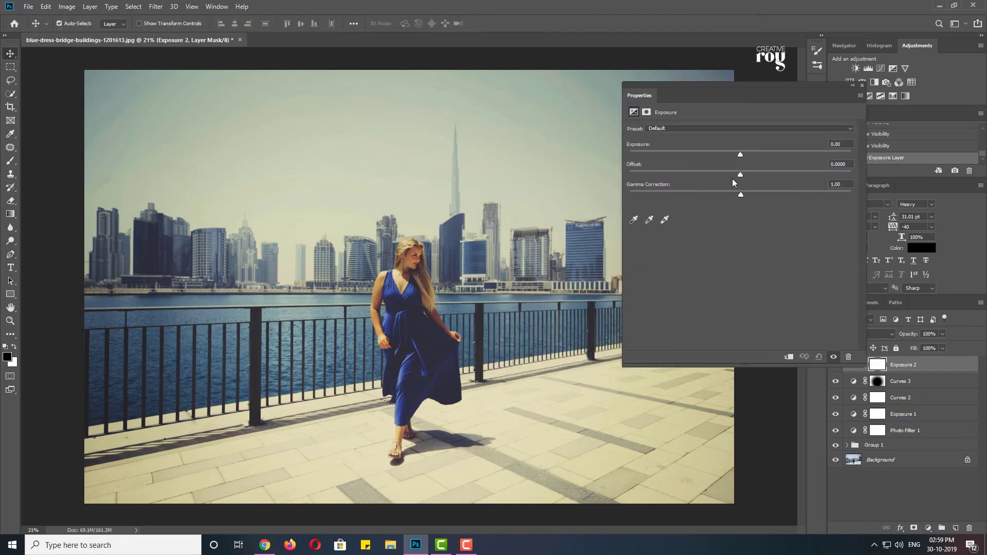
drag(742, 174, 748, 174)
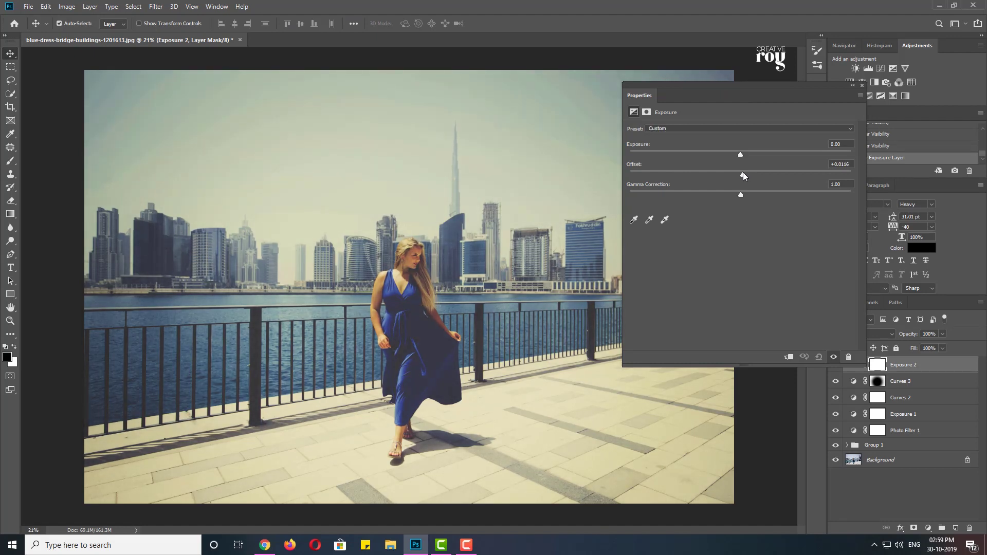
drag(744, 175, 743, 175)
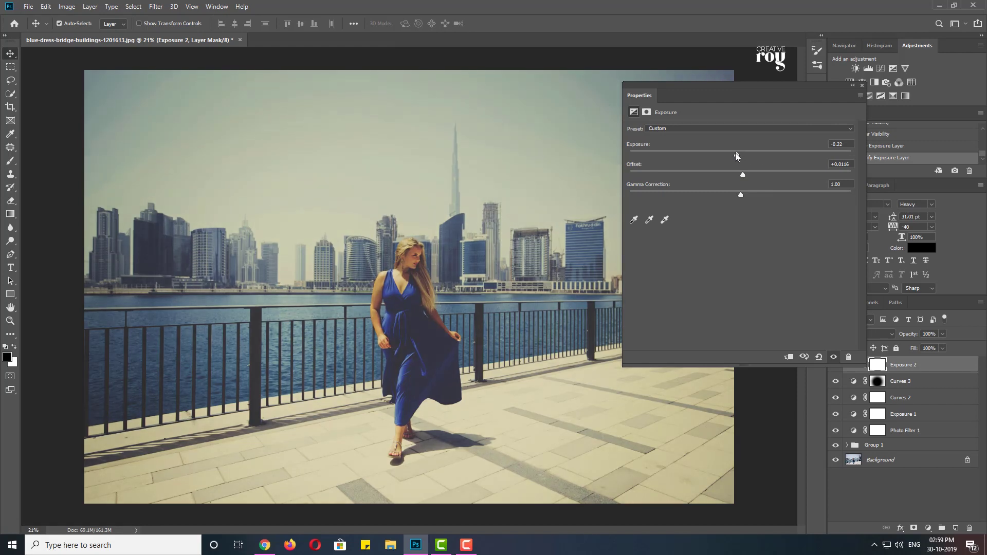
drag(738, 152, 742, 175)
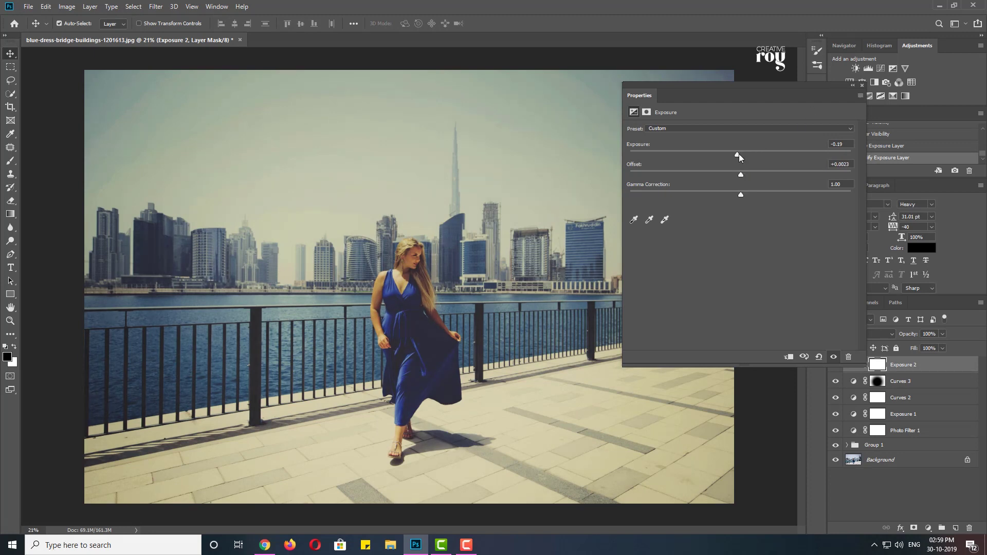
click(852, 85)
Toggle Exposure 2 and then the adjustments off and on to compare with the unedited photo
click(835, 365)
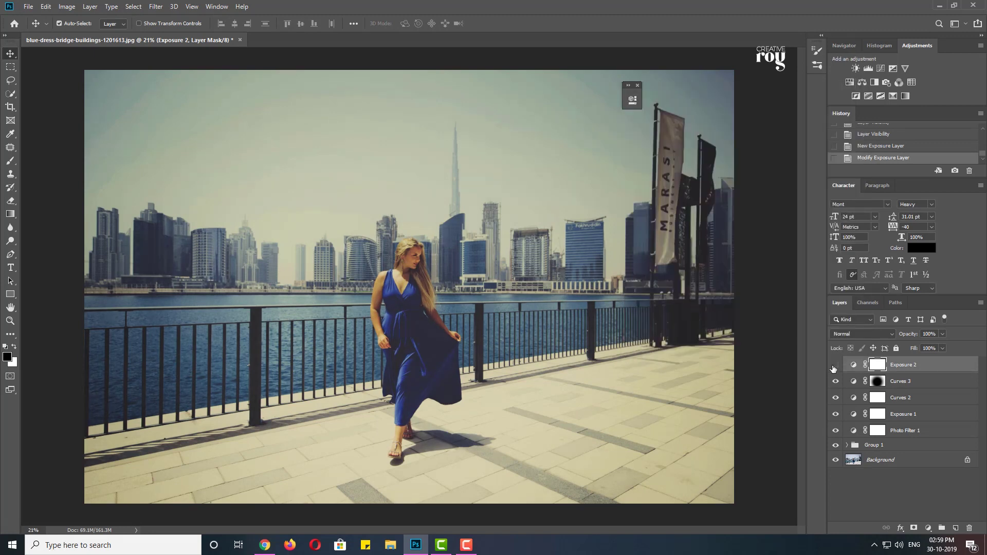
click(835, 365)
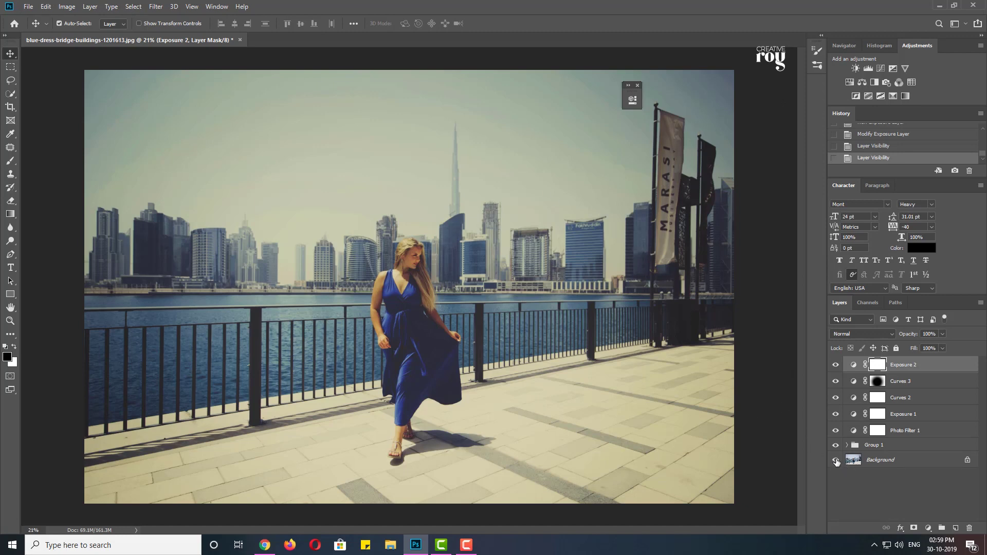
alt+click(836, 461)
alt+click(836, 461)
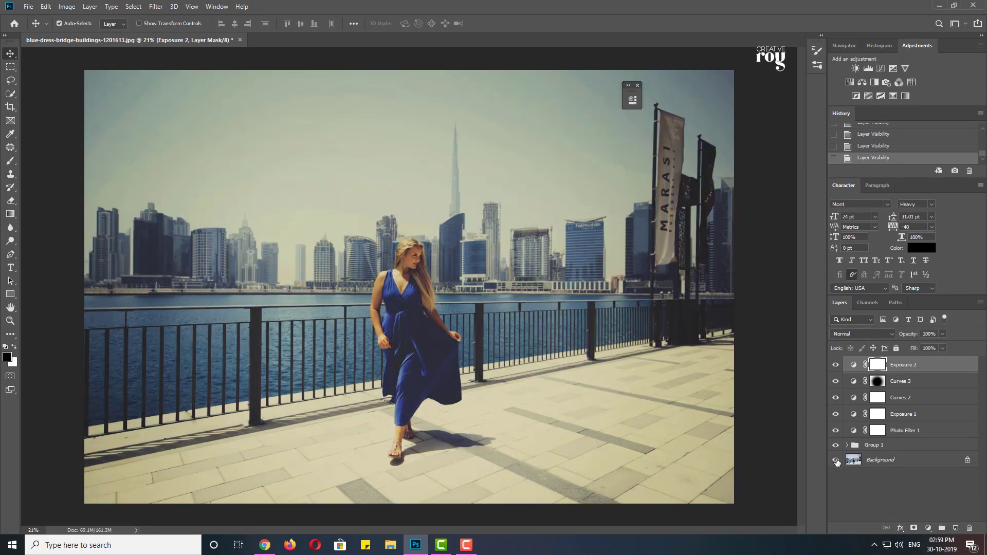